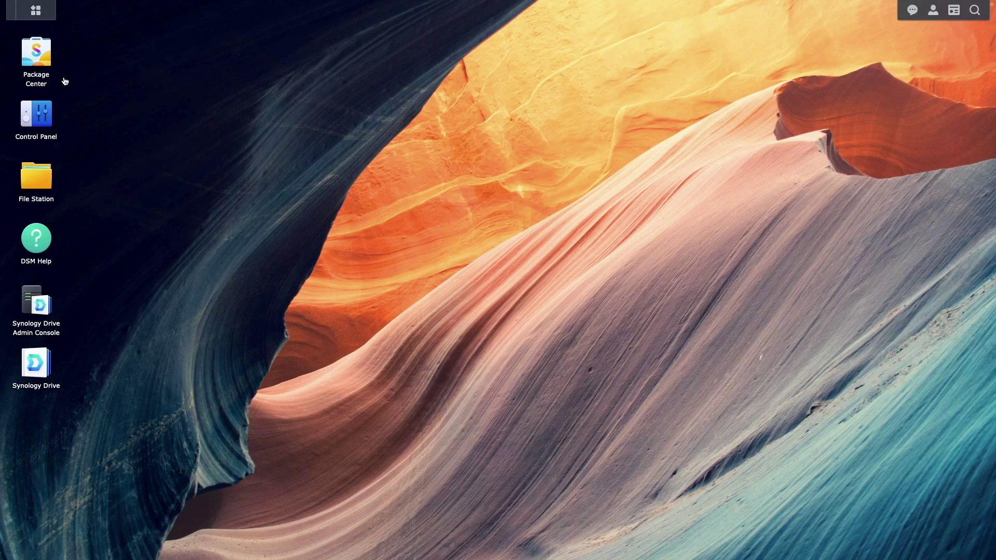
# Confirm Container Manager is among the installed packages in Package Center.
pyautogui.click(43, 62)
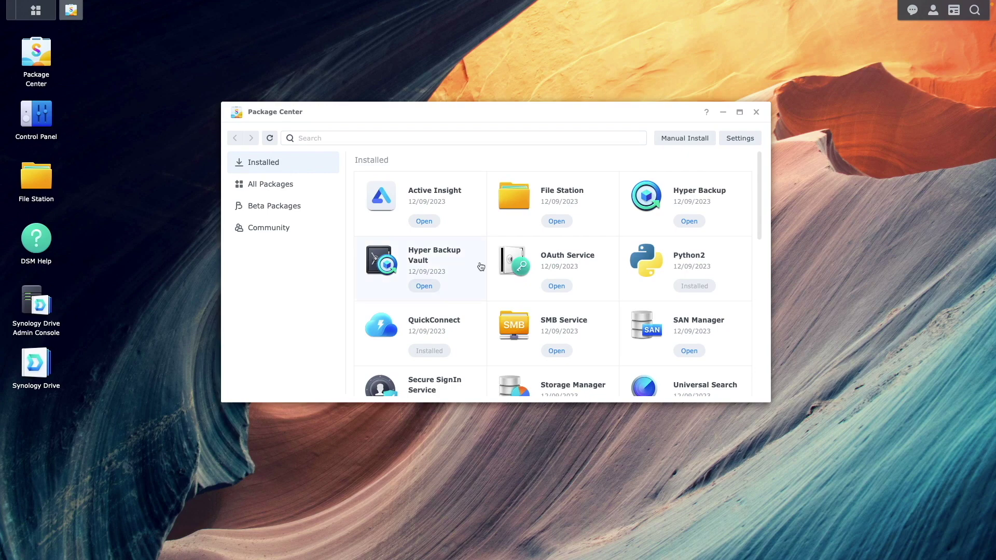
pyautogui.scroll(-10, 731, 363)
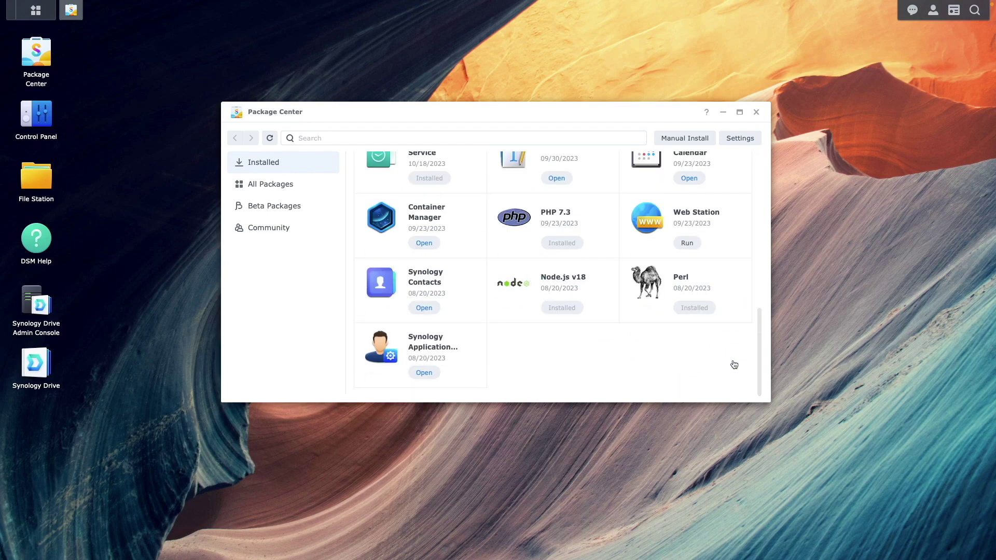
pyautogui.click(756, 112)
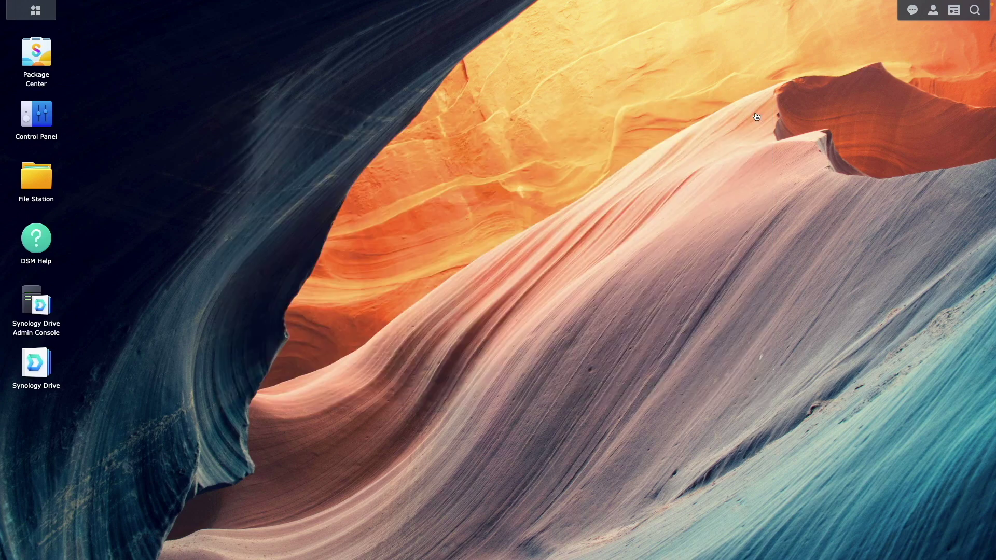
# Launch Container Manager from the Main Menu and show its running containers list.
pyautogui.click(30, 17)
pyautogui.click(540, 171)
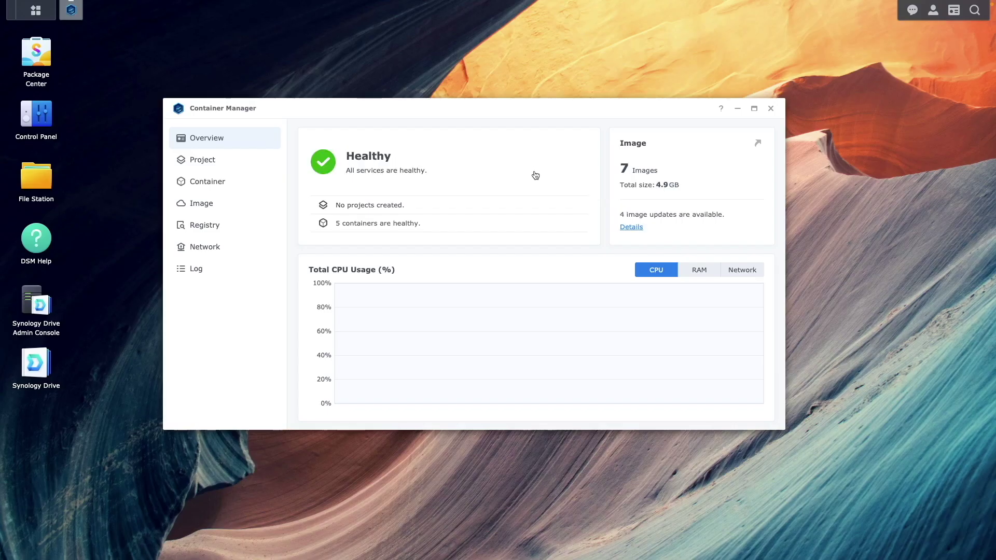
pyautogui.click(242, 165)
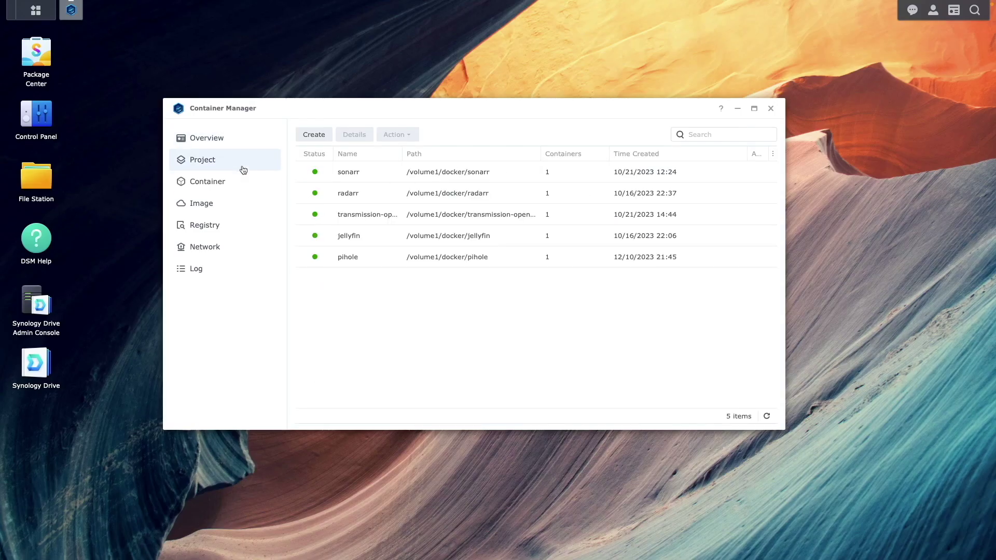
pyautogui.click(245, 183)
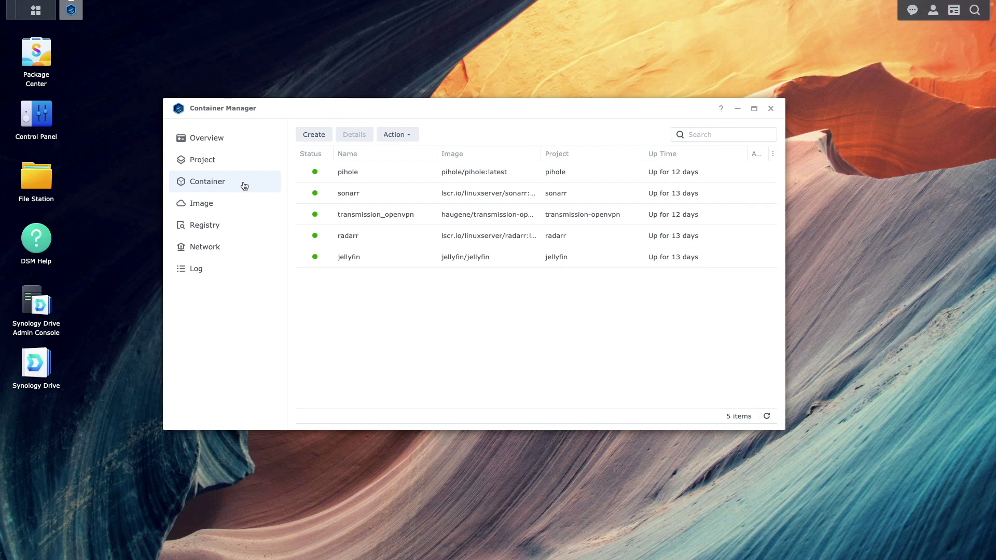
# Create a folder named uptime-kuma inside the docker share in File Station.
pyautogui.click(37, 179)
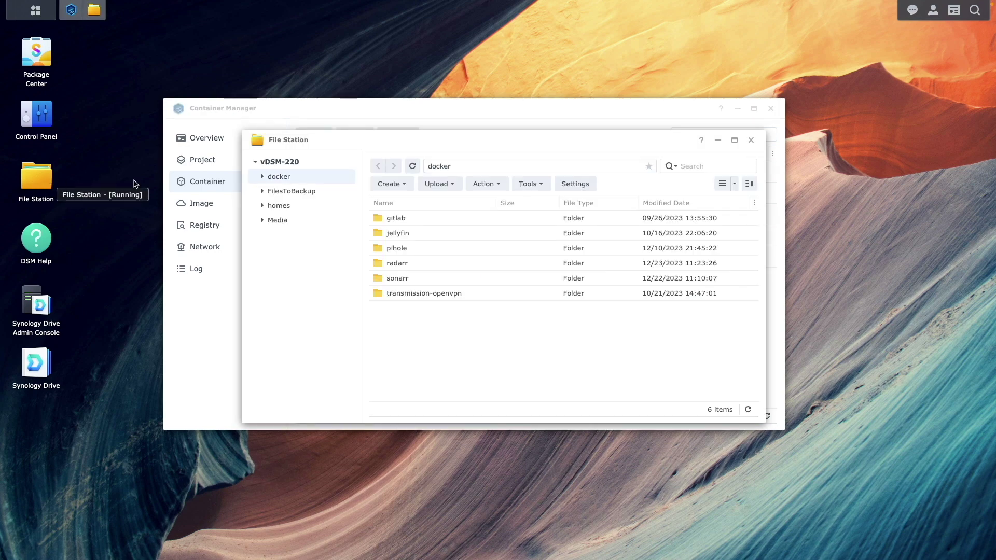
pyautogui.click(389, 184)
pyautogui.click(402, 201)
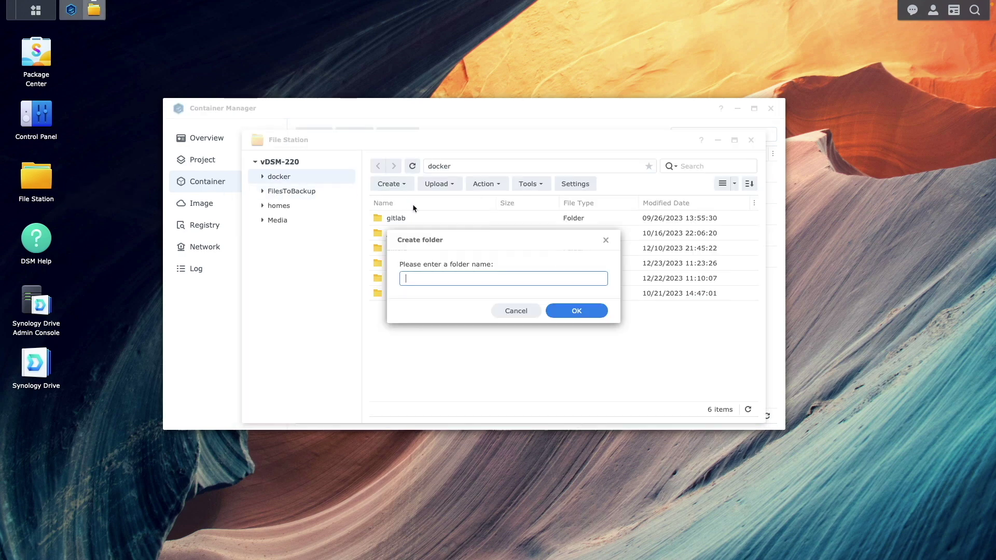
pyautogui.write('uptime-kuma')
pyautogui.click(559, 308)
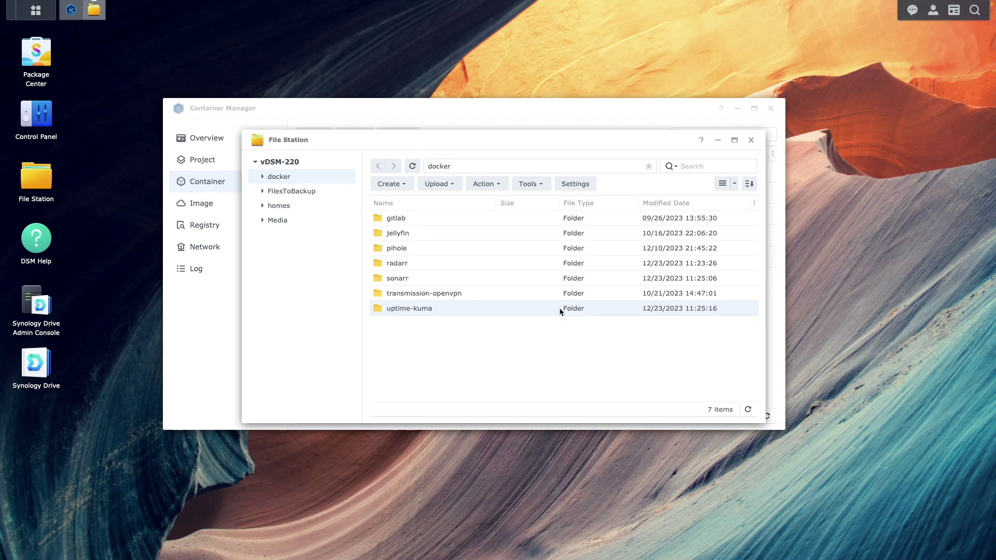
# Close File Station and start a new Container Manager project named uptime-kuma.
pyautogui.click(751, 140)
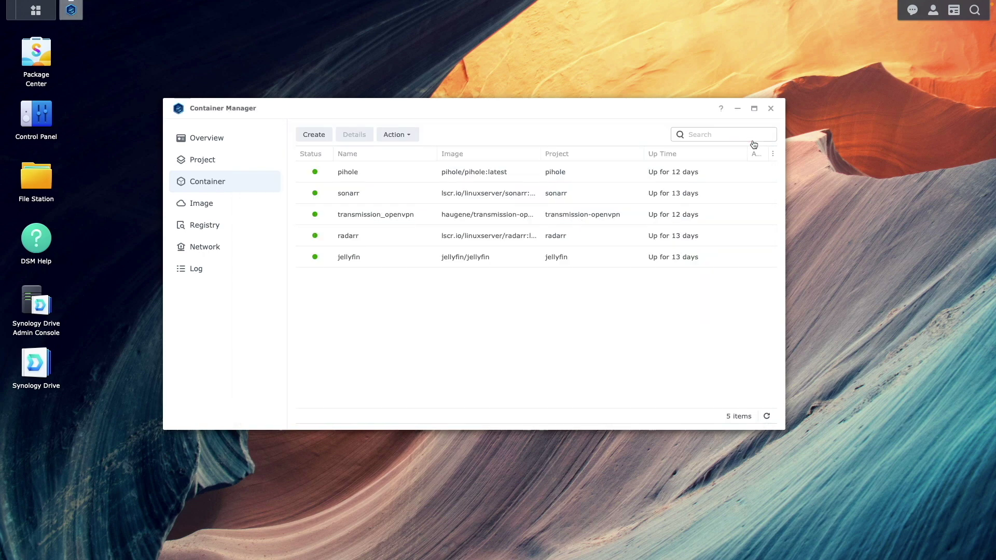
pyautogui.click(257, 160)
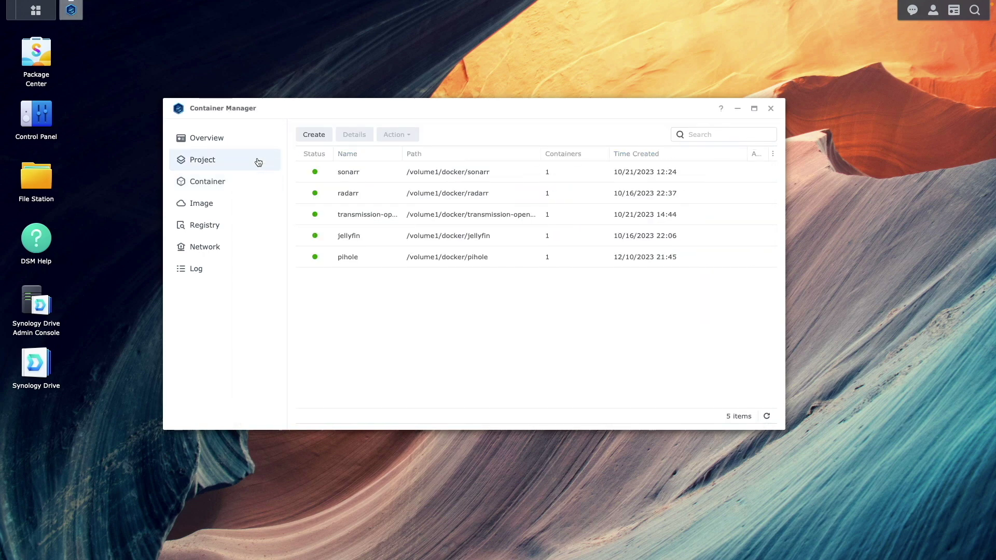
pyautogui.click(311, 136)
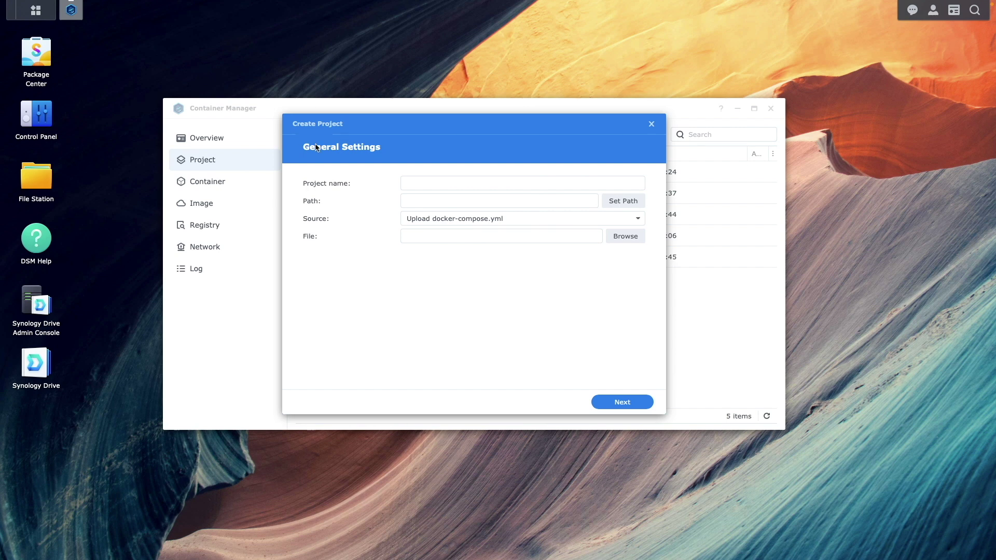
pyautogui.click(407, 182)
pyautogui.write('uptime-kuma')
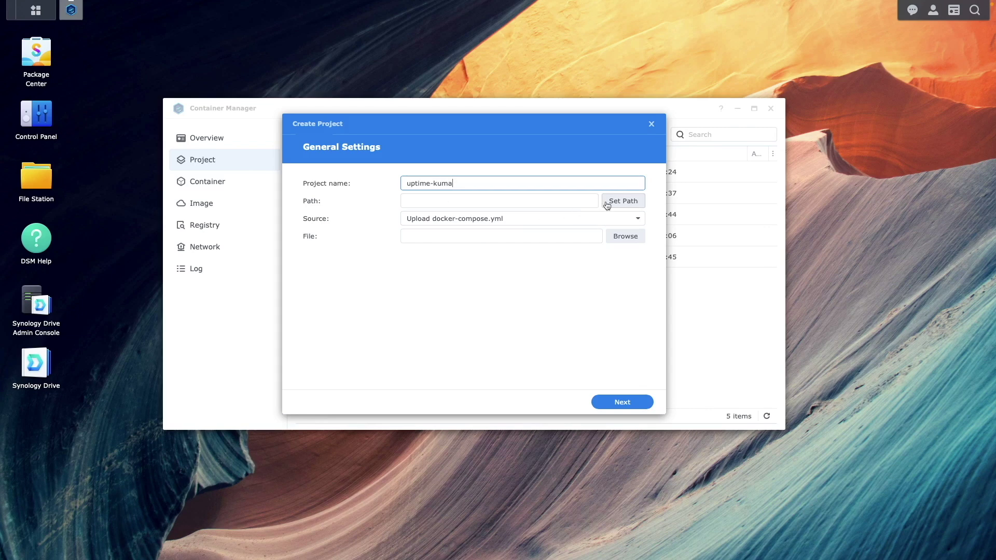
# Set the project path to /docker/uptime-kuma and the source to Create docker-compose.yml.
pyautogui.click(610, 204)
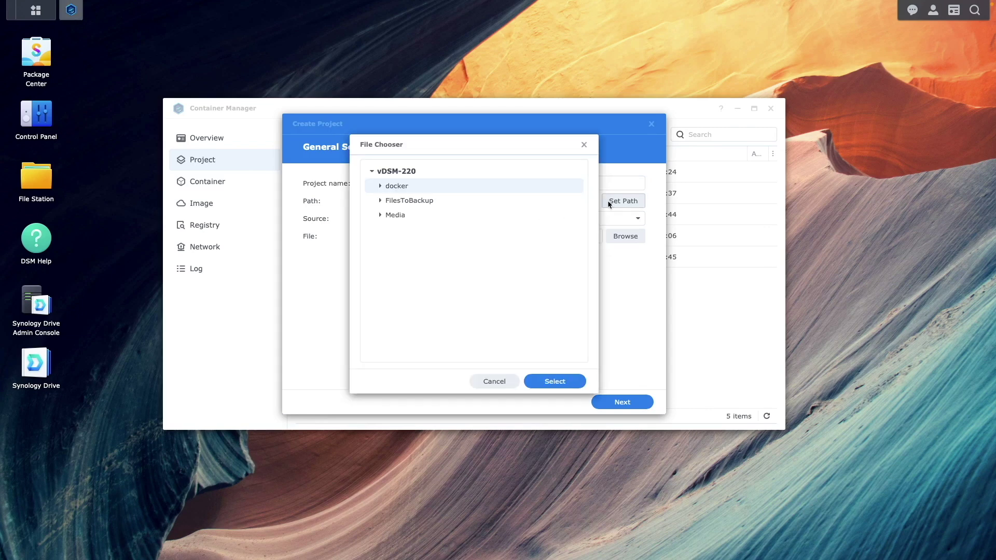
pyautogui.click(381, 186)
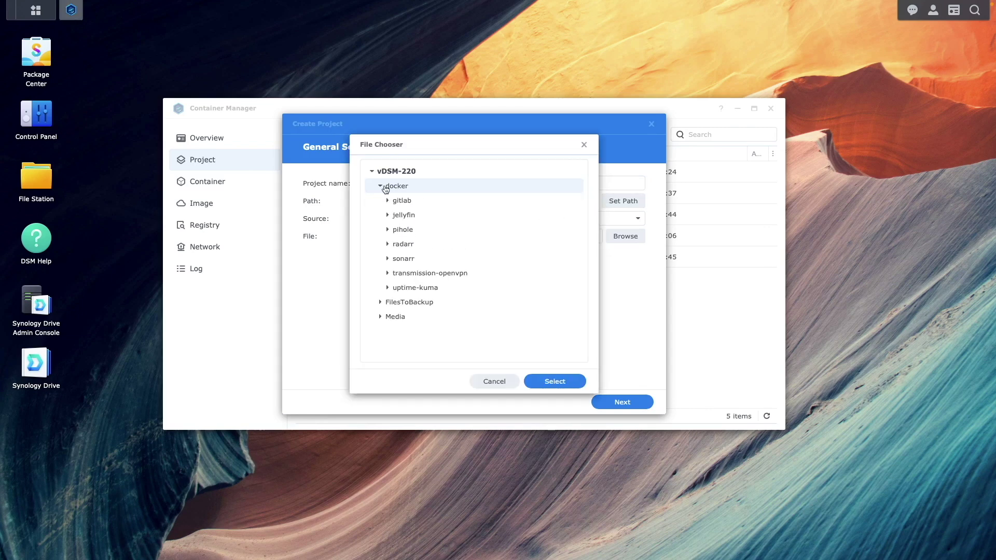
pyautogui.click(415, 288)
pyautogui.click(527, 384)
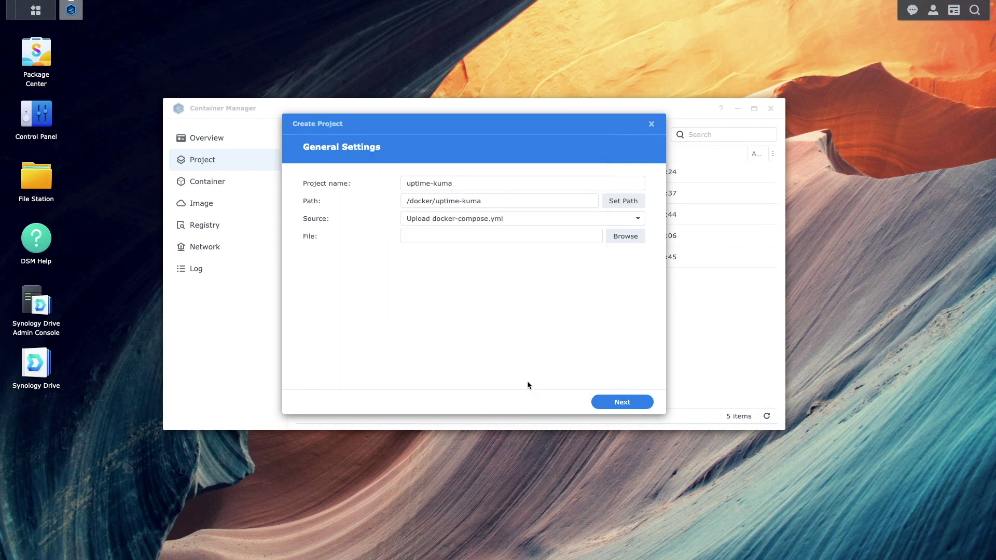
pyautogui.click(635, 221)
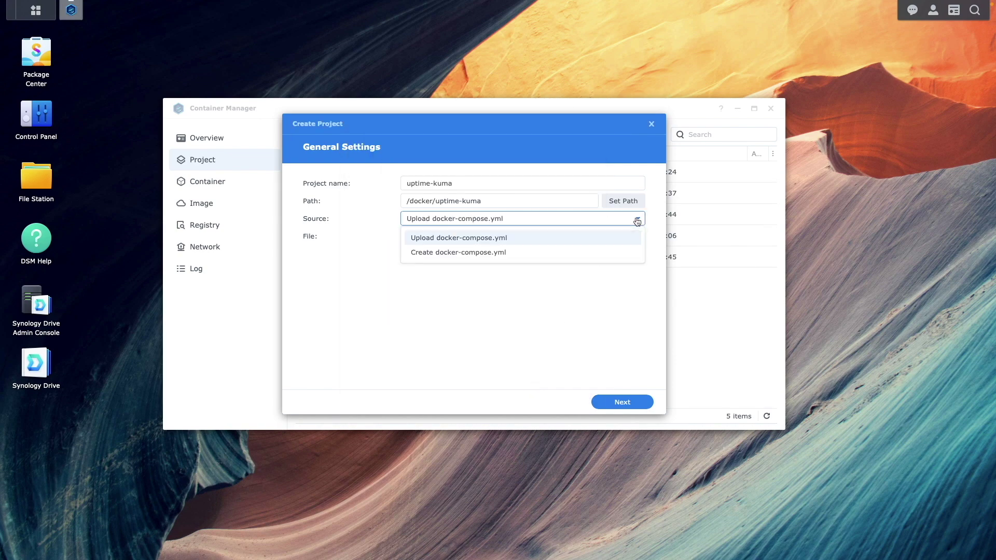
pyautogui.click(547, 253)
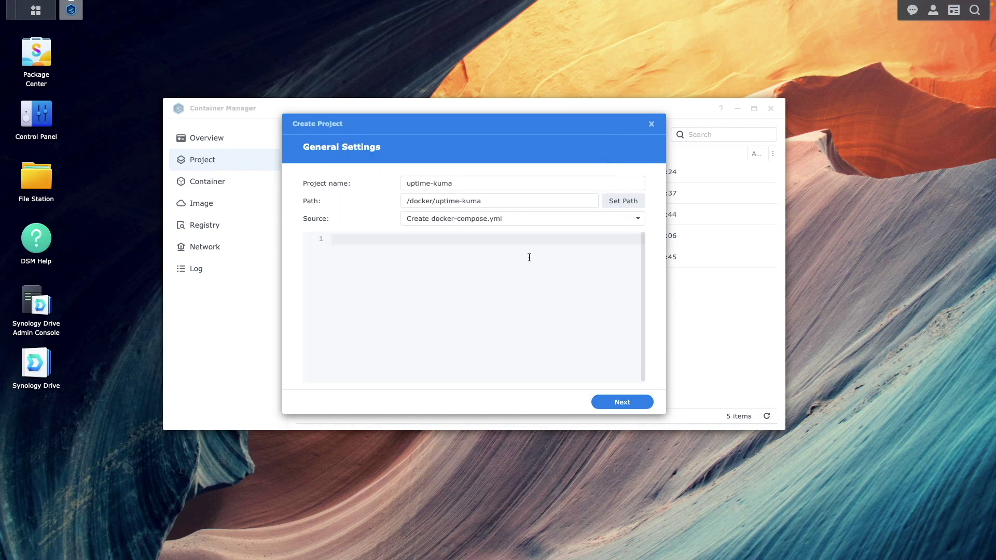
# Paste the compose YAML: louislam/uptime-kuma:1 image, two volumes, port 3001:3001, bridge network.
pyautogui.write('version: "3.8"  services:   uptime-kuma:     image: louislam/uptime-kuma:1     container_name: uptime-kuma     volumes:       - /volume1/docker/uptime-kuma:/app/data       - /var/run/docker.sock:/var/run/docker.sock     ports:       - "3001:3001"  # <Host Port>:<Container Port>     restart: unless-stopped     network_mode: bridge')
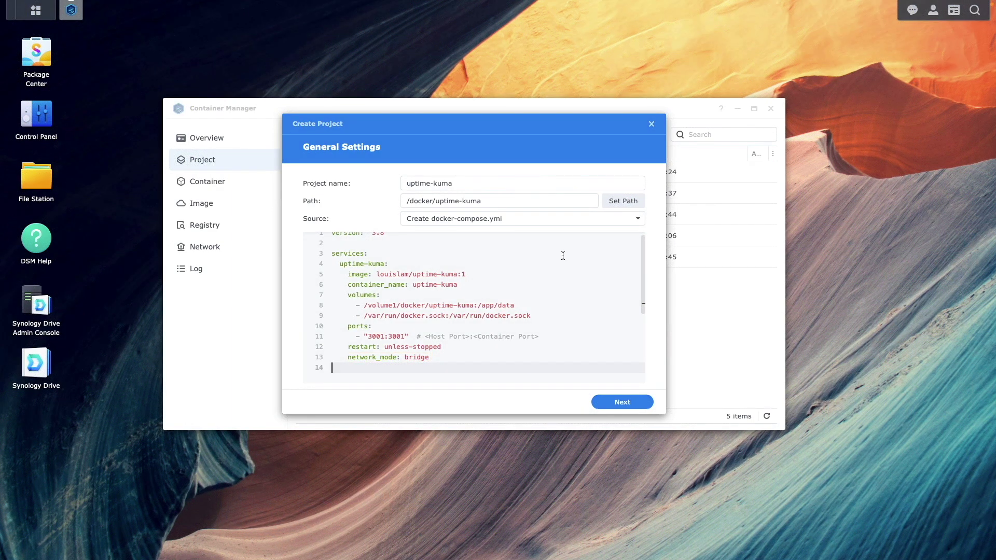
# Skip the Web Station portal and finish the wizard so the uptime-kuma project builds and starts.
pyautogui.click(619, 399)
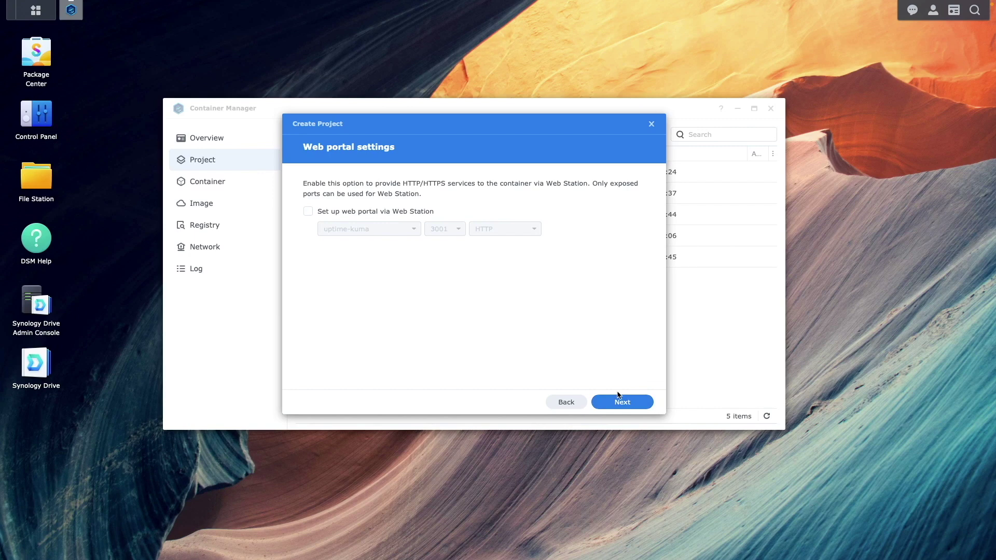
pyautogui.click(639, 403)
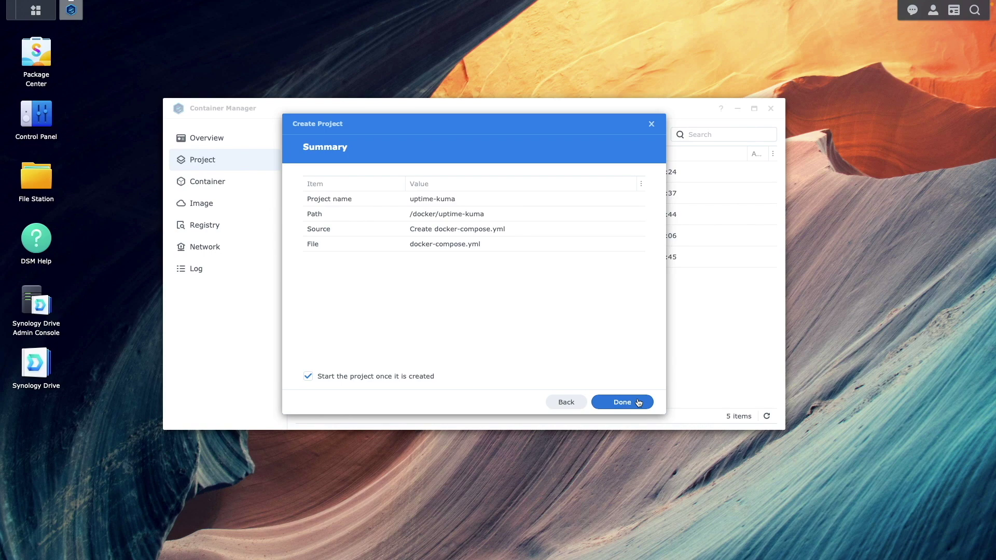
pyautogui.click(639, 403)
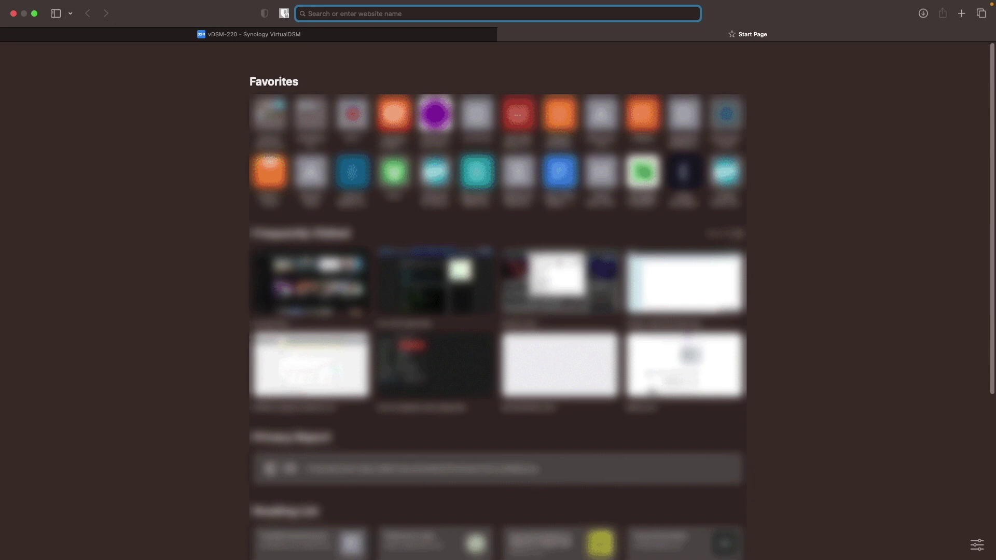
# Open 10.0.4.43:3001 in Safari and create the admin account with a username and password.
pyautogui.write('10.0.4.43')
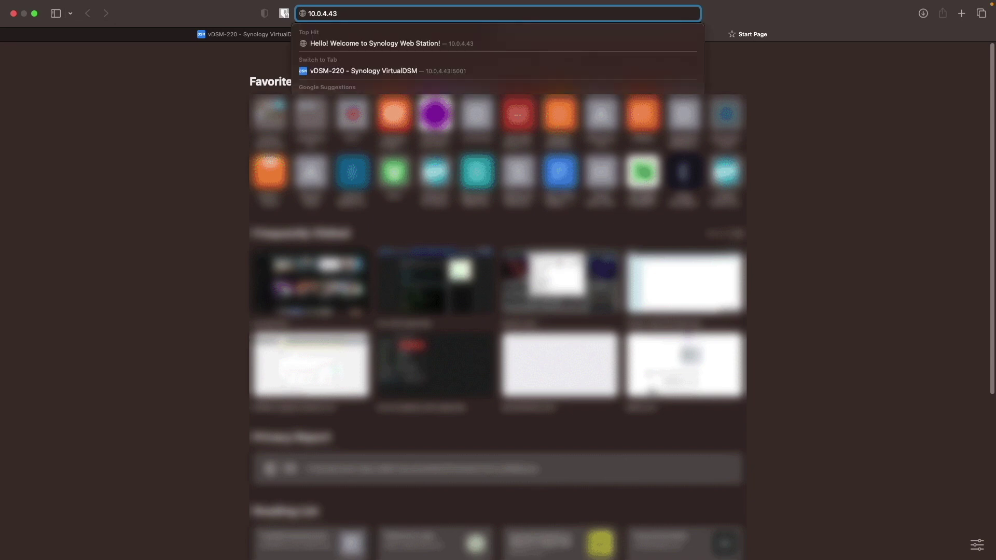
pyautogui.write(':3001')
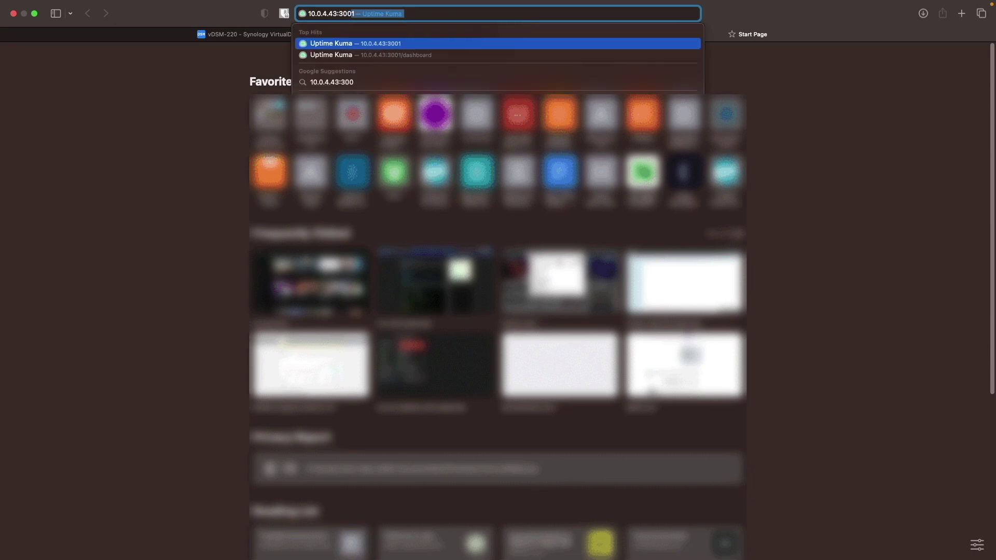
pyautogui.press('Return')
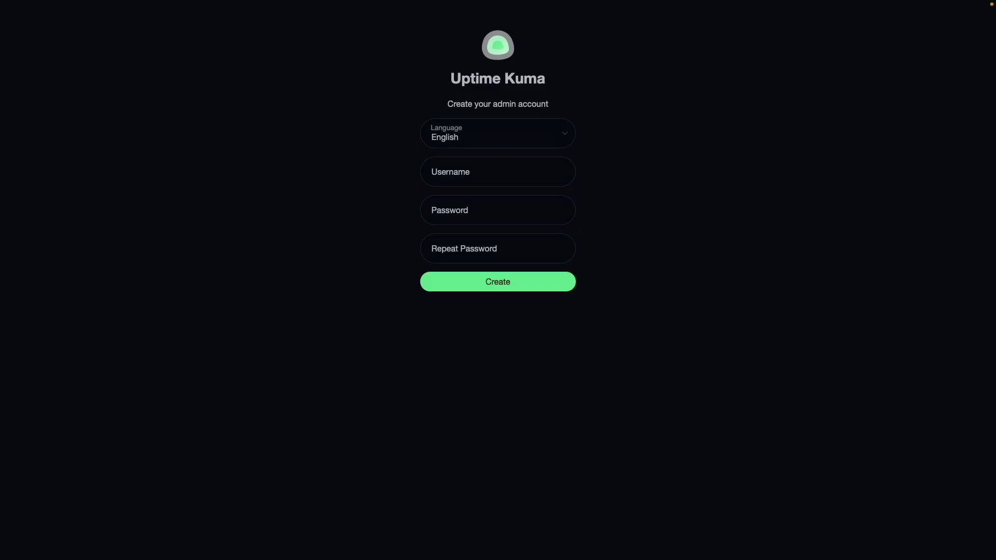
pyautogui.press('Tab')
pyautogui.press('Tab')
pyautogui.write('ferd')
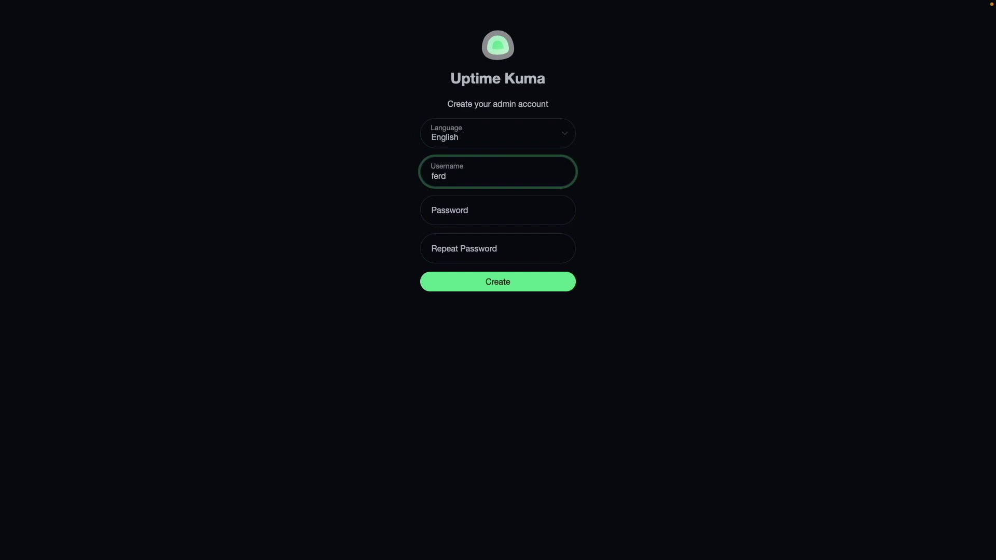
pyautogui.press('Tab')
pyautogui.write('********')
pyautogui.press('Tab')
pyautogui.write('********')
pyautogui.press('Return')
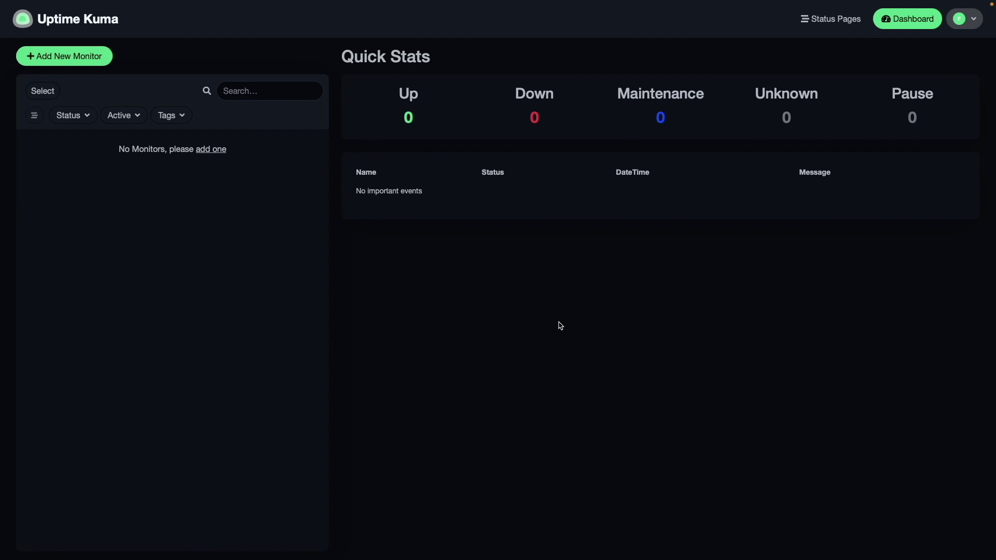
# Add an HTTP(s) monitor 'Digital Aloha Website' for digitalaloha.com and save it.
pyautogui.click(98, 62)
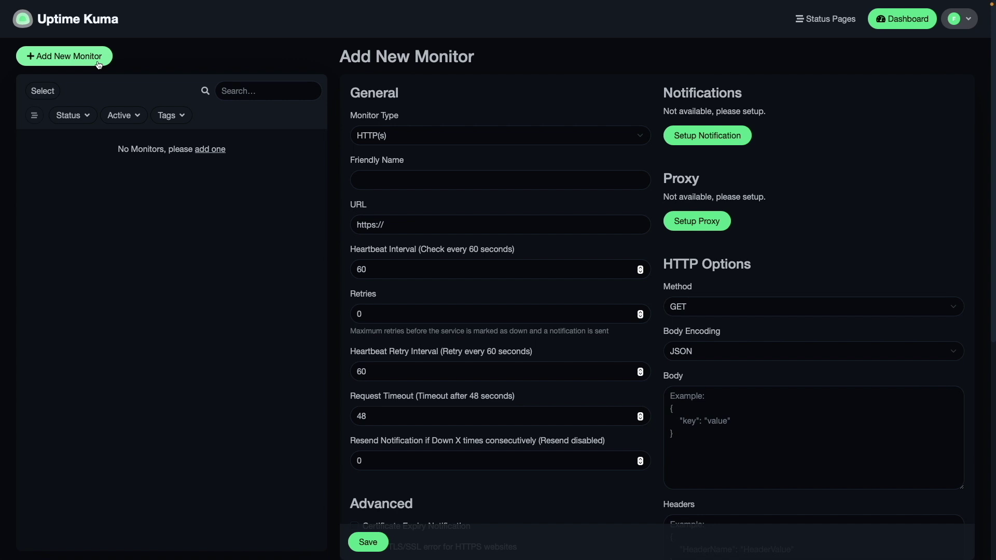
pyautogui.click(361, 180)
pyautogui.write('Digital Aloha Website')
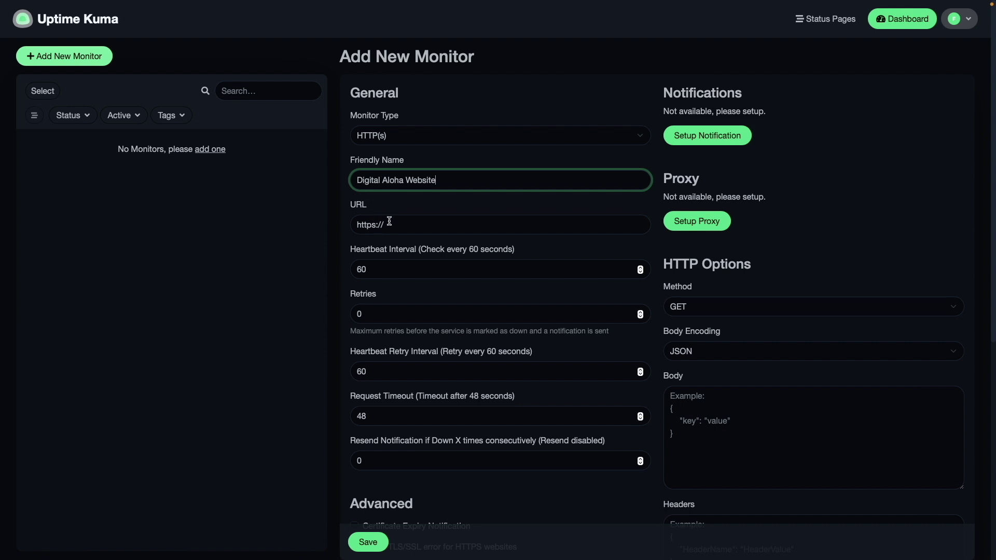
pyautogui.click(389, 222)
pyautogui.write('digitalaloha.com')
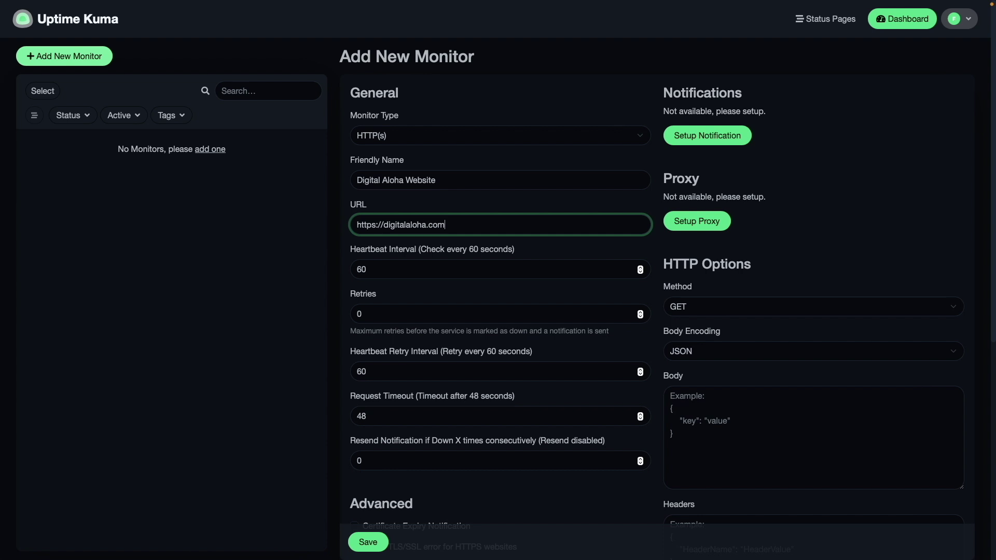
pyautogui.click(368, 542)
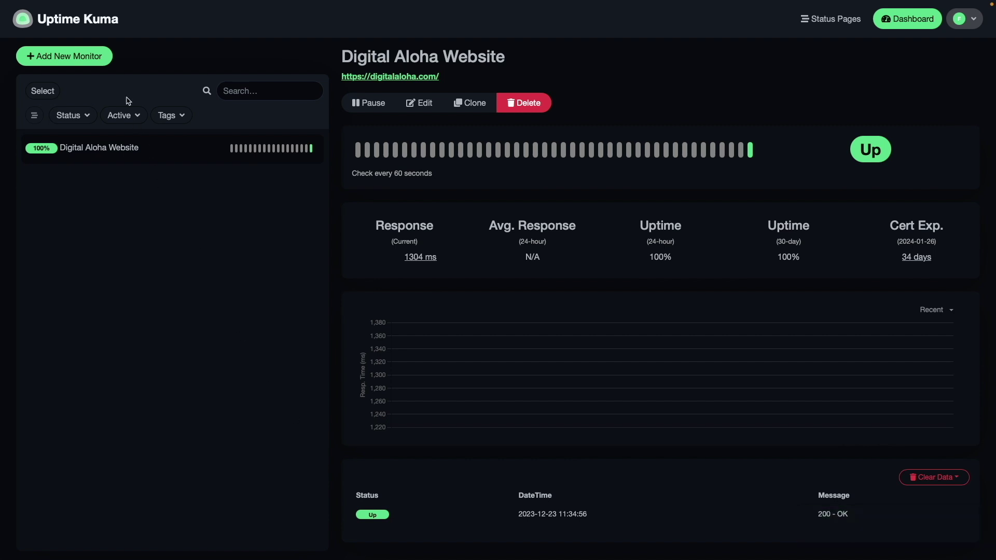
# Start a Docker Container monitor named 'Transmission OpenVPN Container', then return to Container Manager's container list.
pyautogui.click(99, 67)
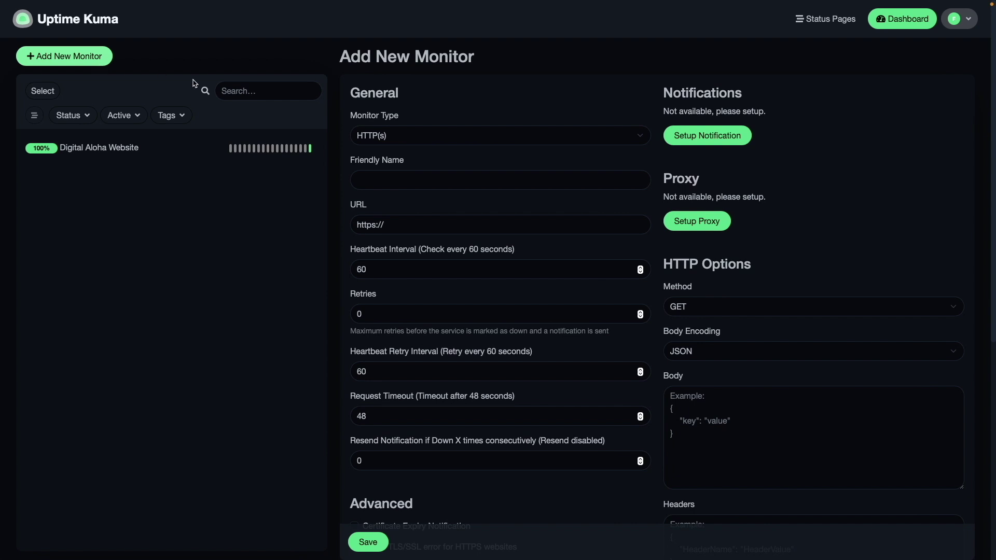
pyautogui.click(402, 138)
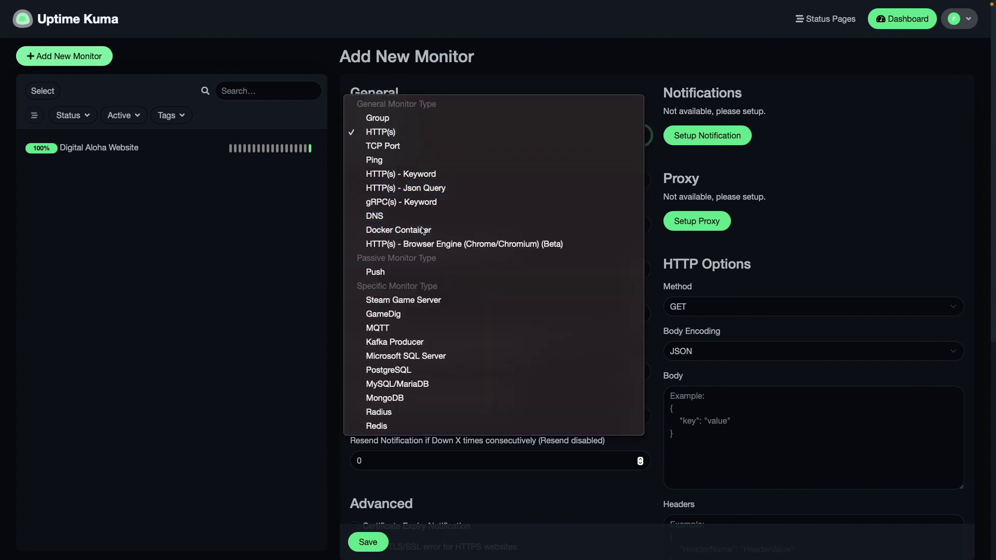
pyautogui.click(423, 230)
pyautogui.click(392, 180)
pyautogui.write('Transmission OpenVPN Container')
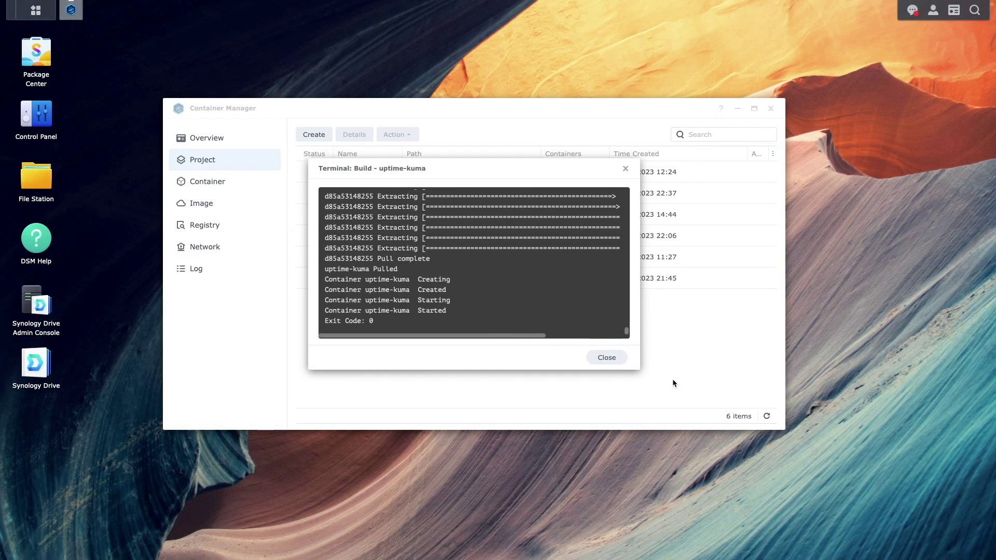
pyautogui.click(610, 360)
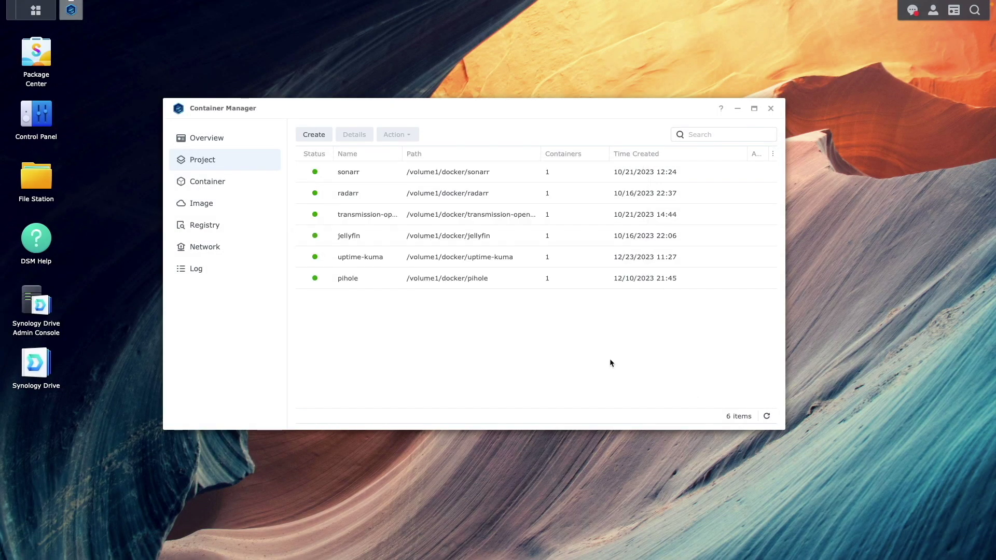
pyautogui.click(262, 189)
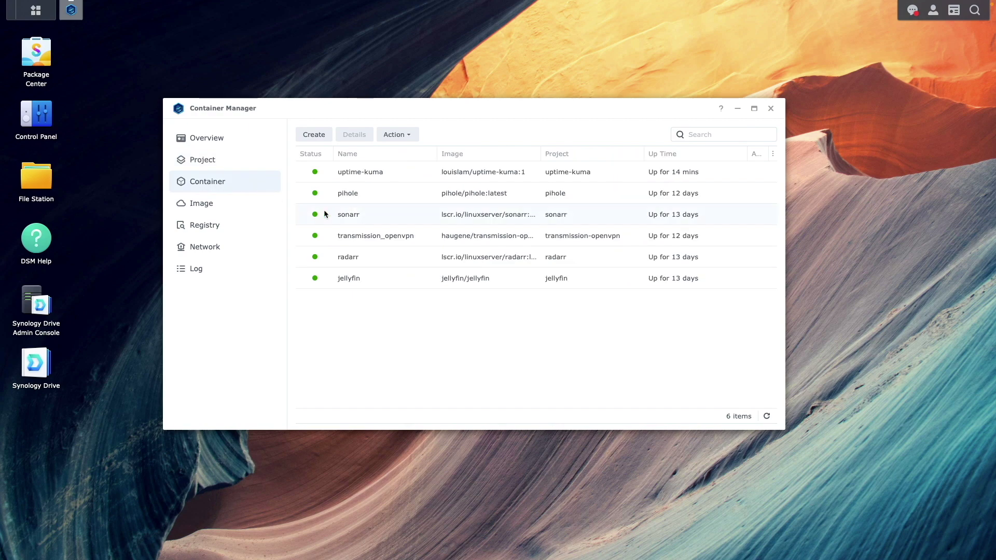
# Open the transmission_openvpn container's details to read its exact container name.
pyautogui.click(373, 235)
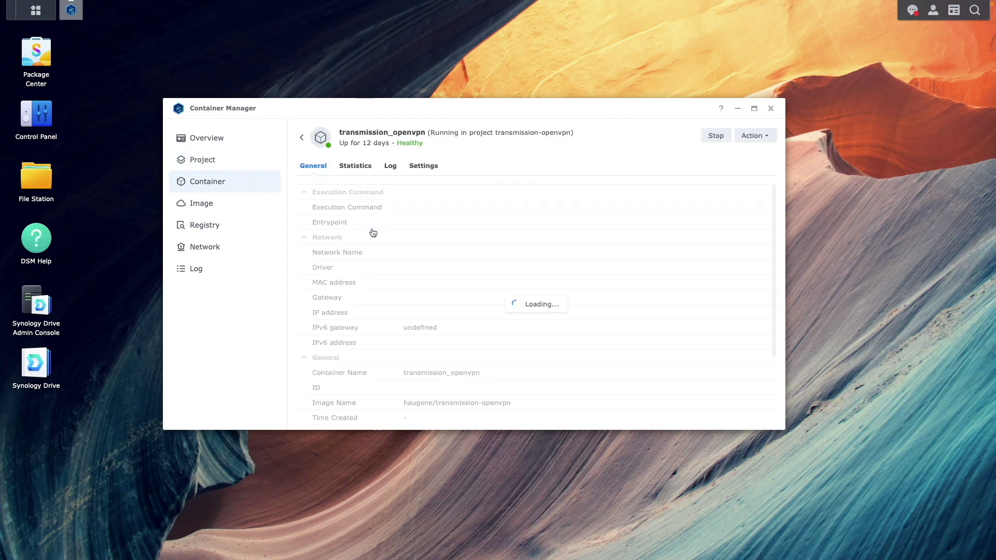
pyautogui.moveTo(772, 216); pyautogui.dragTo(792, 439)
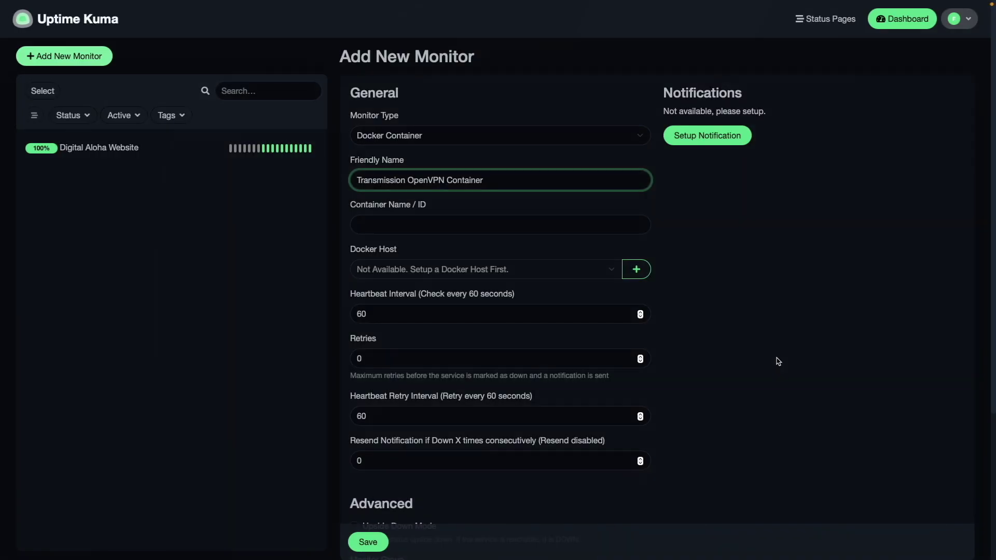
# Enter transmission_openvpn as the container name and begin adding a new Docker host.
pyautogui.click(462, 224)
pyautogui.write('transmission_openvpn')
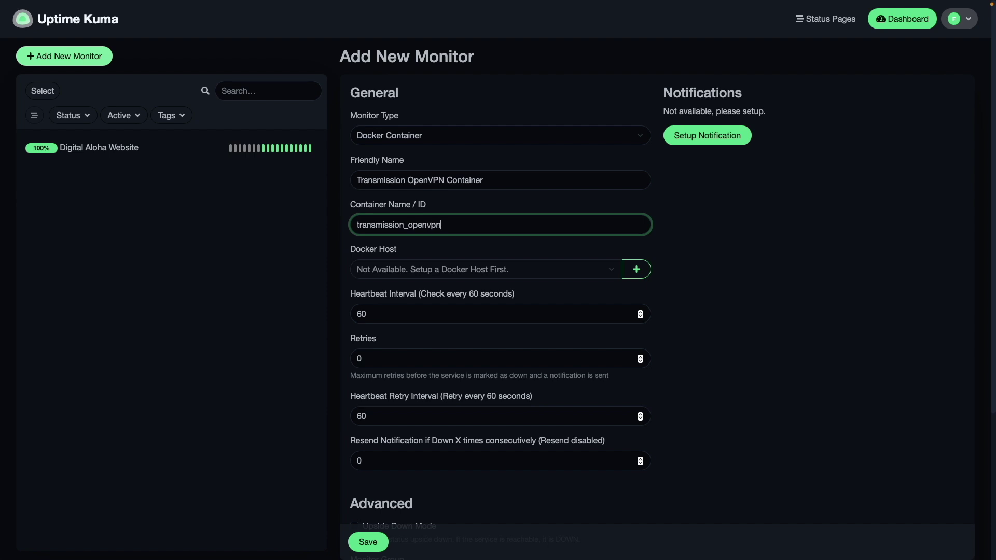
pyautogui.click(634, 269)
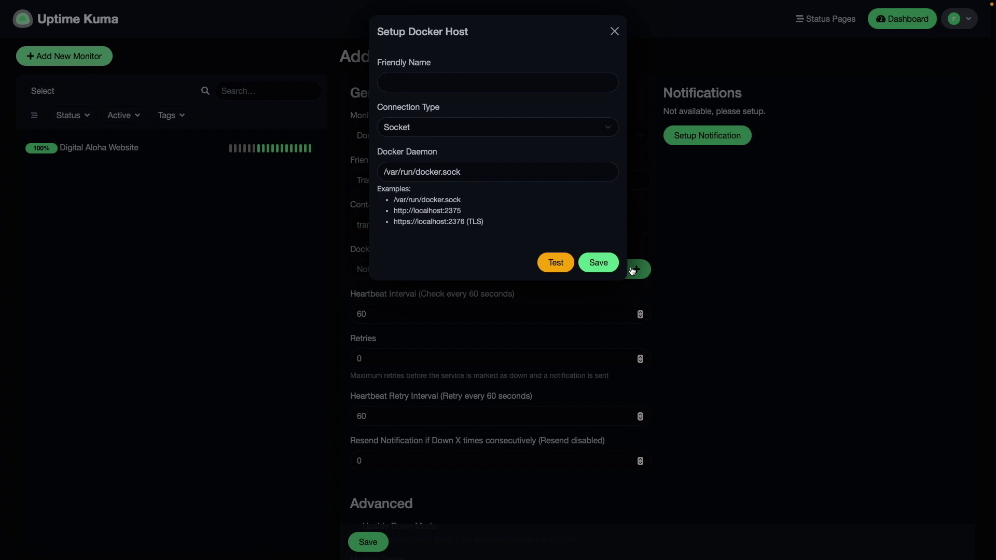
# Name the socket Docker host 'Docker Daemon - Local', test that it connects, and save it.
pyautogui.click(414, 87)
pyautogui.write('Docker Daemon - Local')
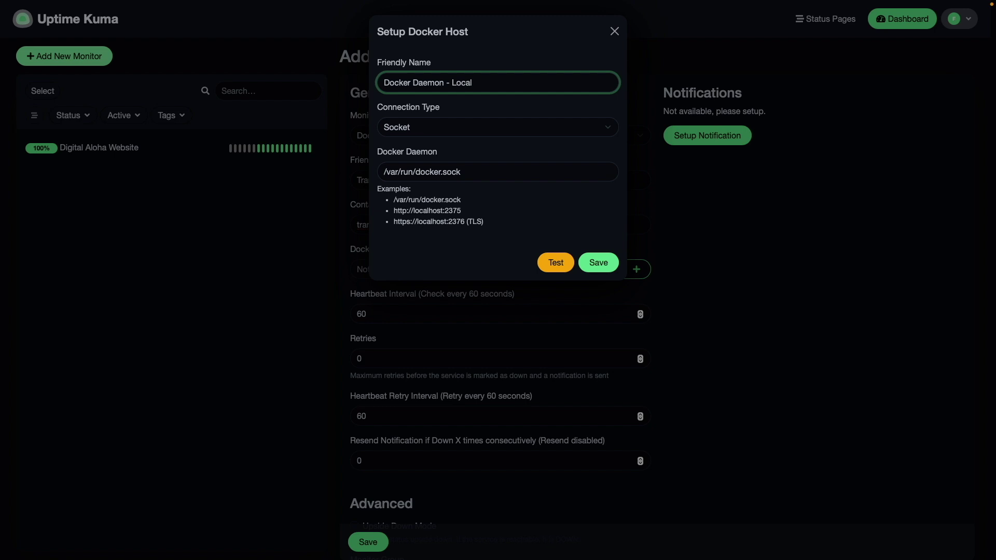
pyautogui.click(545, 267)
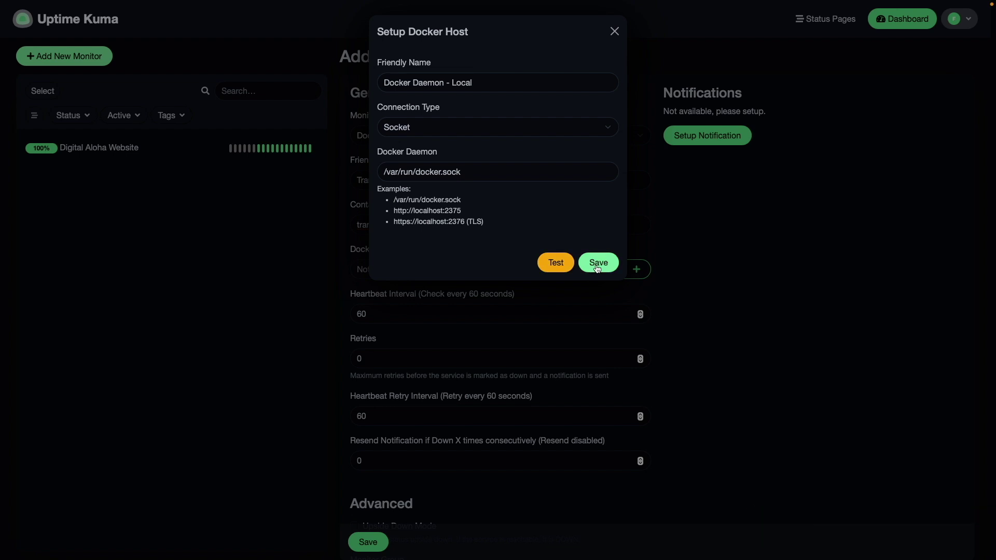
pyautogui.click(598, 264)
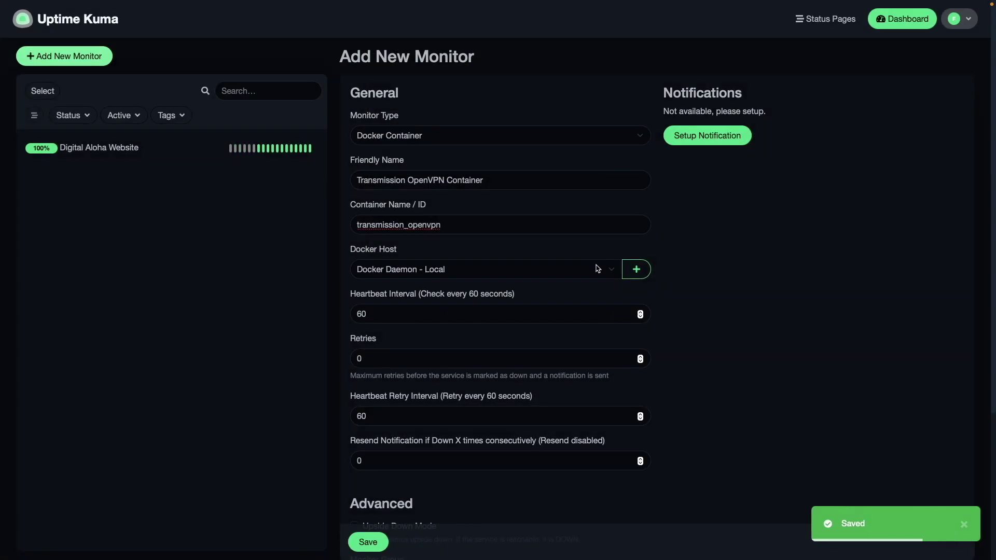
# Save the Transmission OpenVPN Container monitor, now Up, and start another new monitor.
pyautogui.click(385, 542)
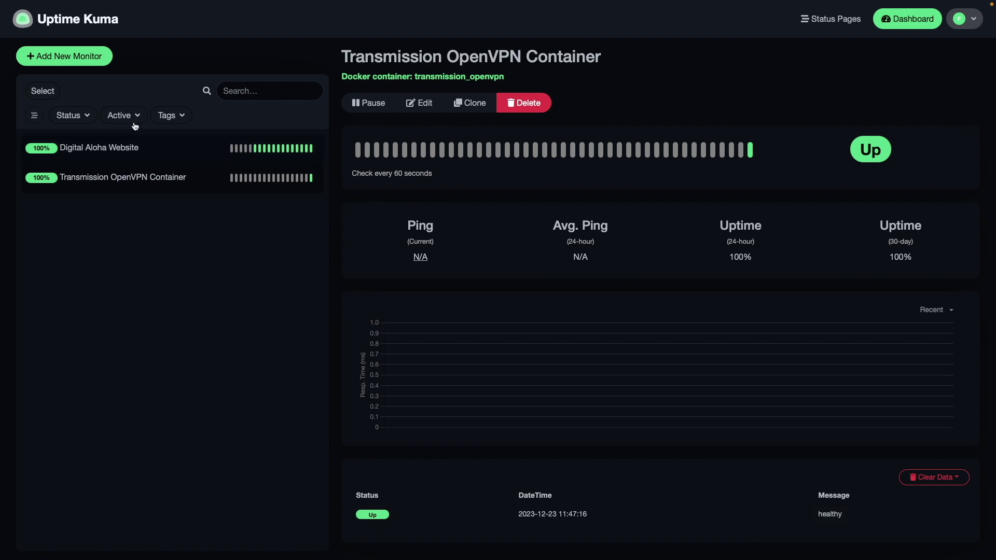
pyautogui.click(99, 68)
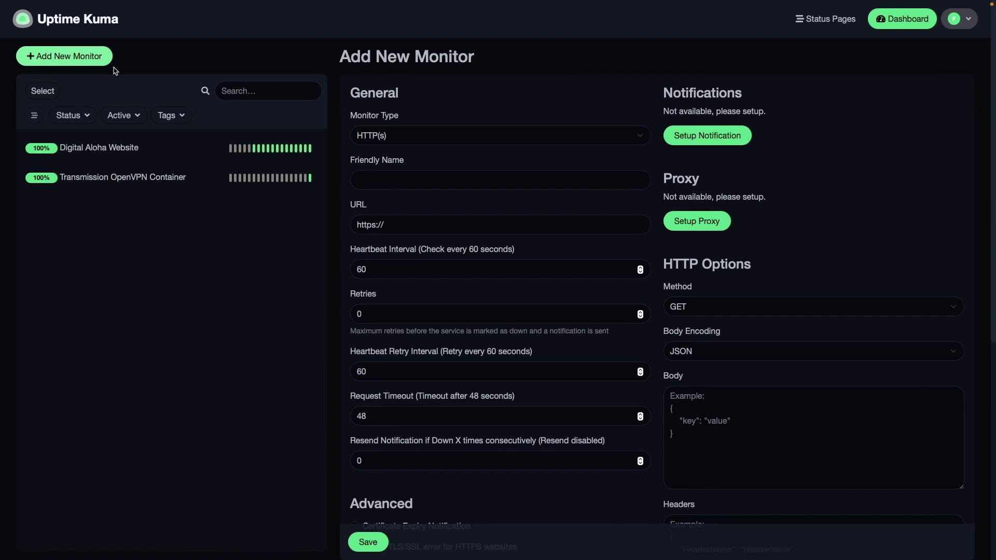
# Make the new monitor a DNS type named 'Pi-hole DNS Resolution' resolving youtube.com.
pyautogui.click(412, 140)
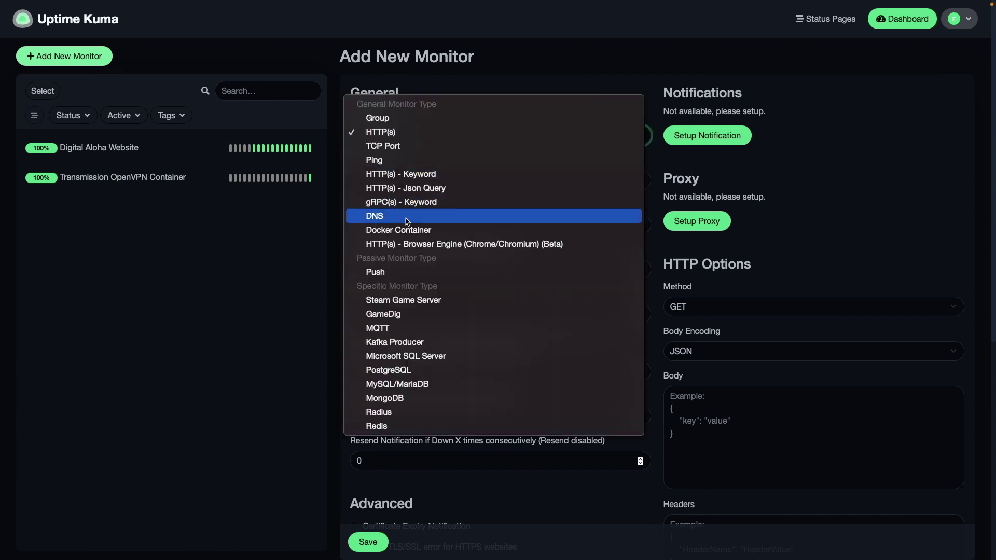
pyautogui.click(407, 217)
pyautogui.click(376, 182)
pyautogui.write('Pi-hole DNS Resolu')
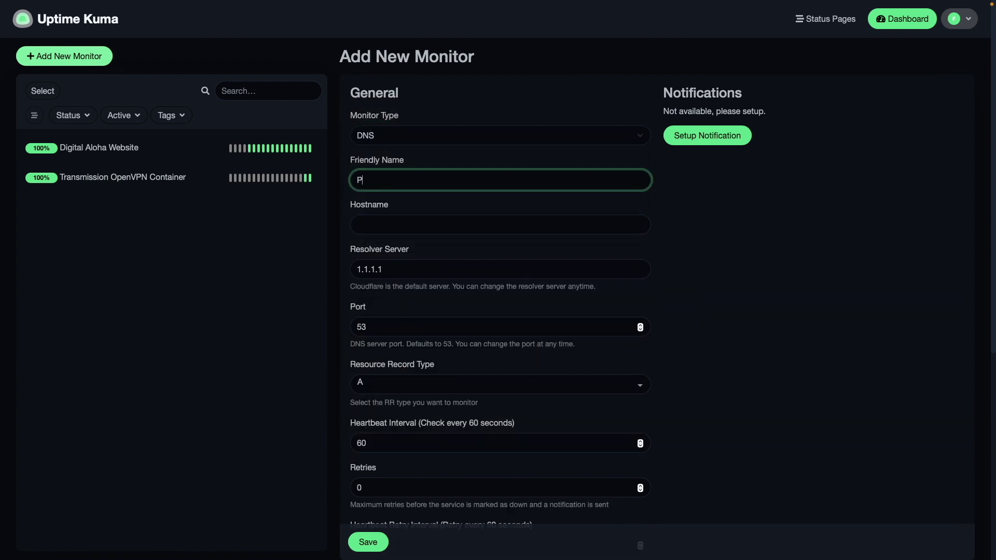
pyautogui.write('tion')
pyautogui.click(364, 224)
pyautogui.write('youtube.com')
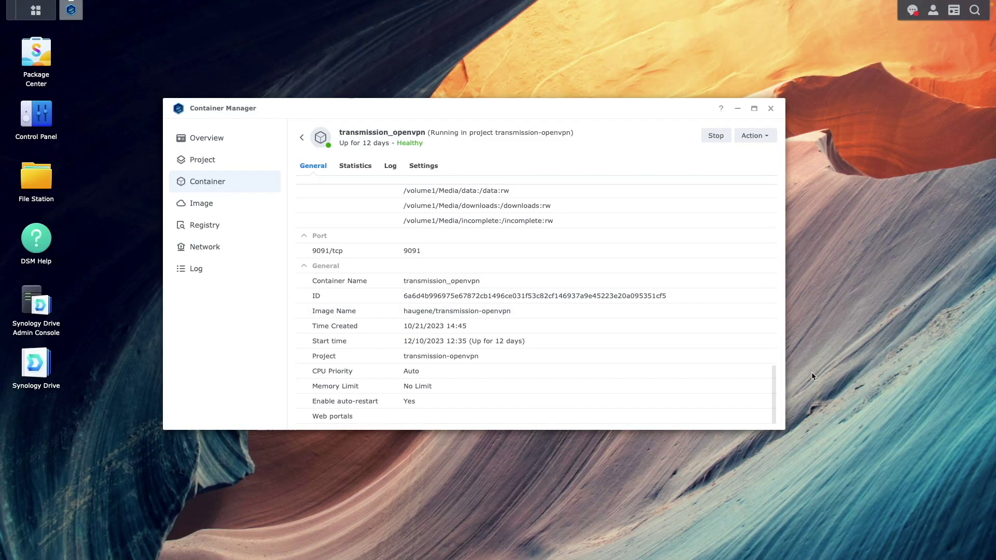
# Return to the Container Manager container list and open the pihole container's details.
pyautogui.click(244, 192)
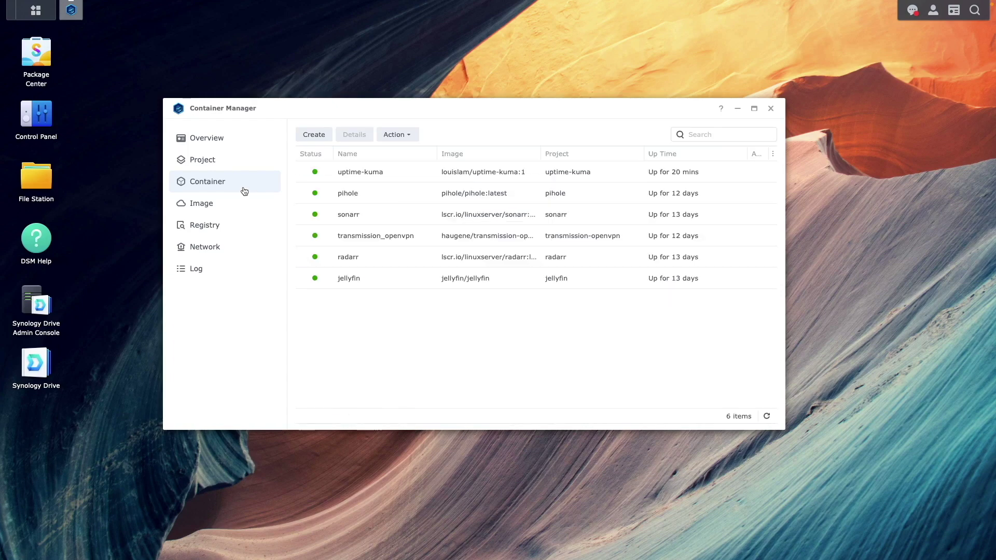
pyautogui.doubleClick(345, 195)
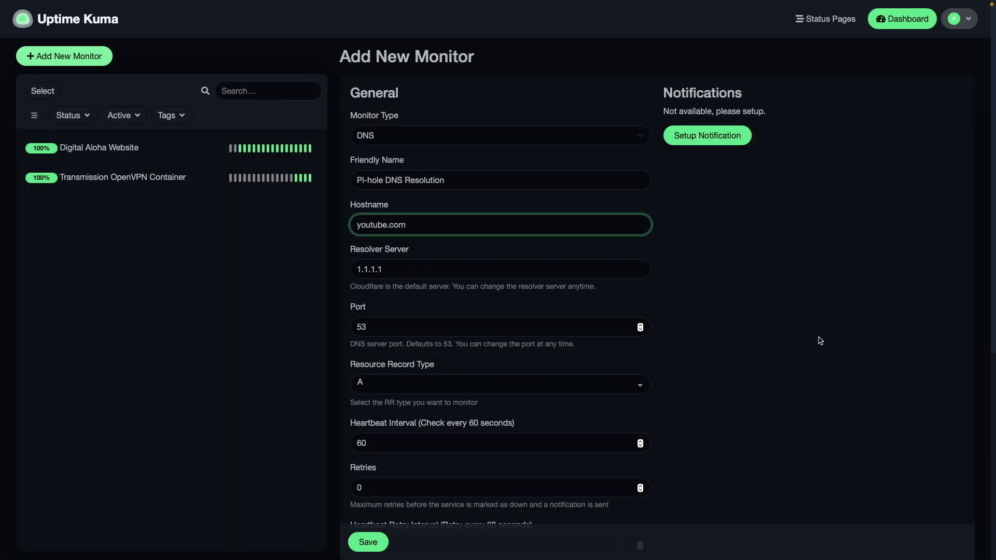
# Set the DNS monitor's resolver server to 172.17.0.2 and save it.
pyautogui.click(474, 266)
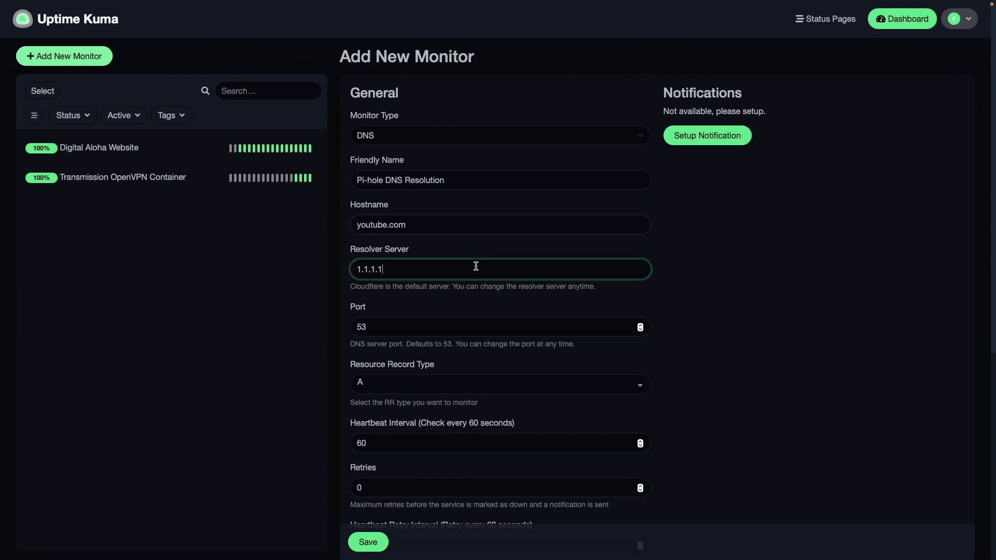
pyautogui.press('BackSpace')
pyautogui.press('BackSpace')
pyautogui.press('BackSpace')
pyautogui.press('BackSpace')
pyautogui.press('BackSpace')
pyautogui.press('BackSpace')
pyautogui.write('72.17.0.2')
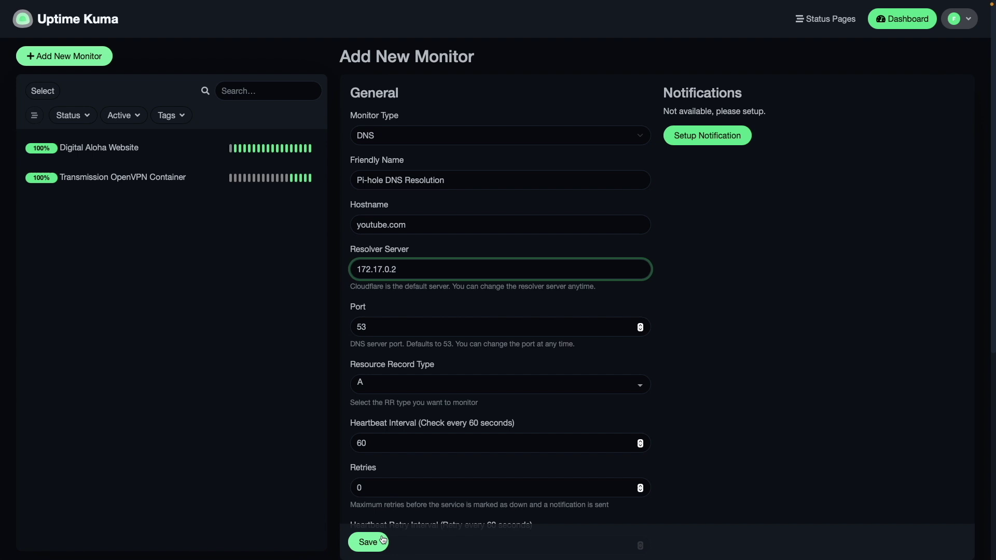
pyautogui.click(383, 539)
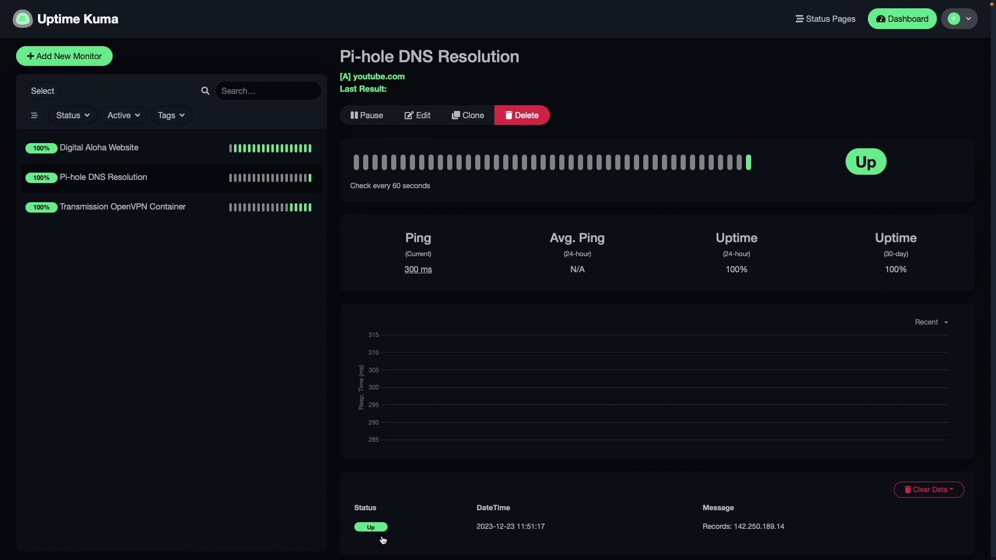
# From the Digital Aloha Website monitor's edit page, start a new Email (SMTP) notification.
pyautogui.click(169, 157)
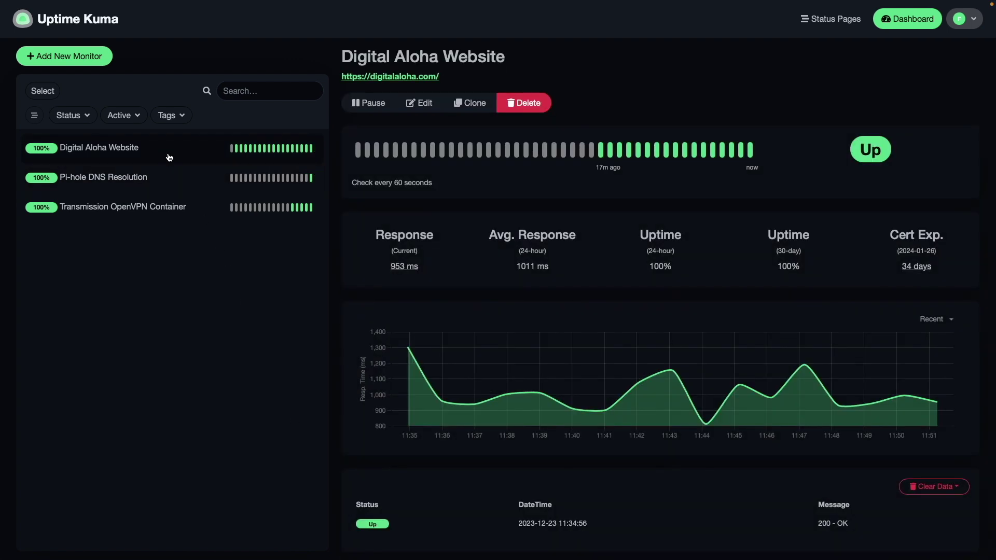
pyautogui.click(420, 103)
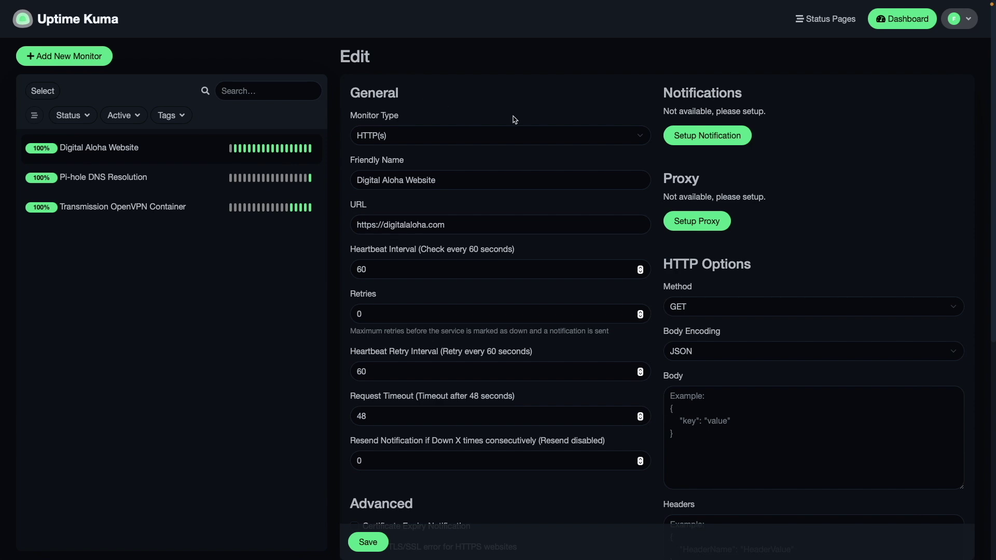
pyautogui.click(671, 138)
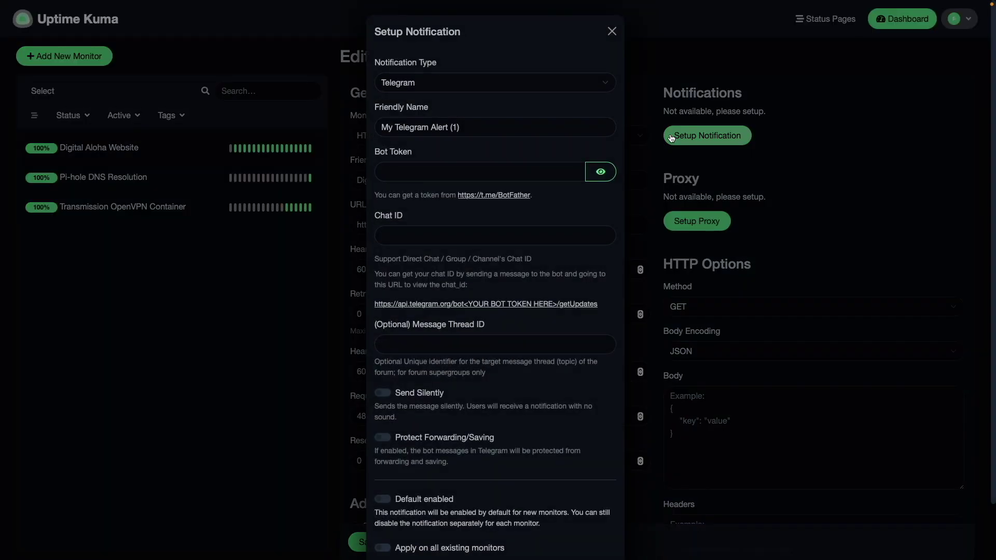
pyautogui.click(597, 86)
pyautogui.scroll(10, 597, 87)
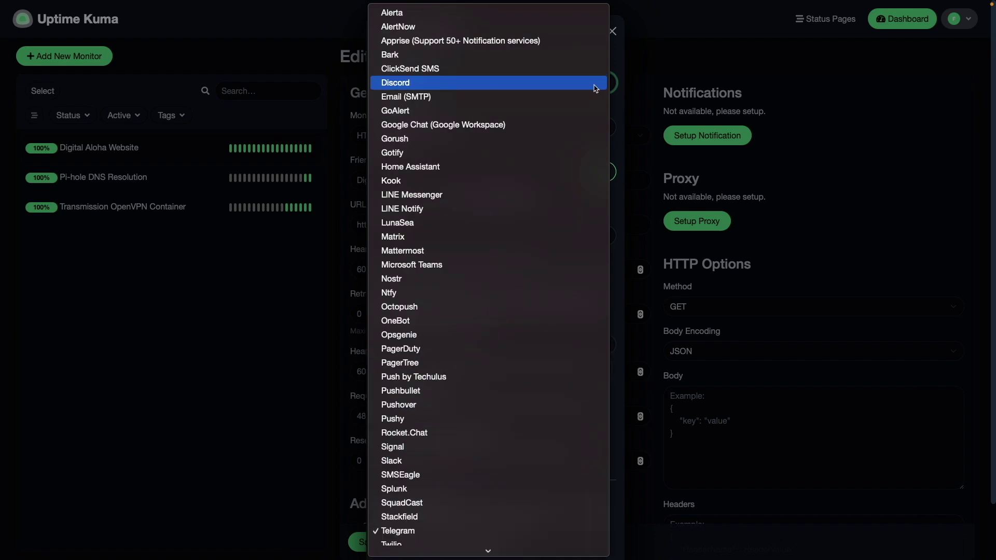
pyautogui.click(596, 96)
# Name it 'Uptime Kuma Email Alert' and enter the mail server hostname, port 465, TLS security.
pyautogui.tripleClick(532, 125)
pyautogui.write('Uptime Kuma Email Alert')
pyautogui.press('Tab')
pyautogui.write('mail.ferdbabas.com')
pyautogui.press('Tab')
pyautogui.write('465')
pyautogui.press('Tab')
pyautogui.press('space')
pyautogui.press('Down')
pyautogui.press('Return')
# Fill in the SMTP username, password, 'Uptime Kuma' sender address and recipient e-mail address.
pyautogui.press('Tab')
pyautogui.press('Tab')
pyautogui.press('Tab')
pyautogui.write('••••••••••••')
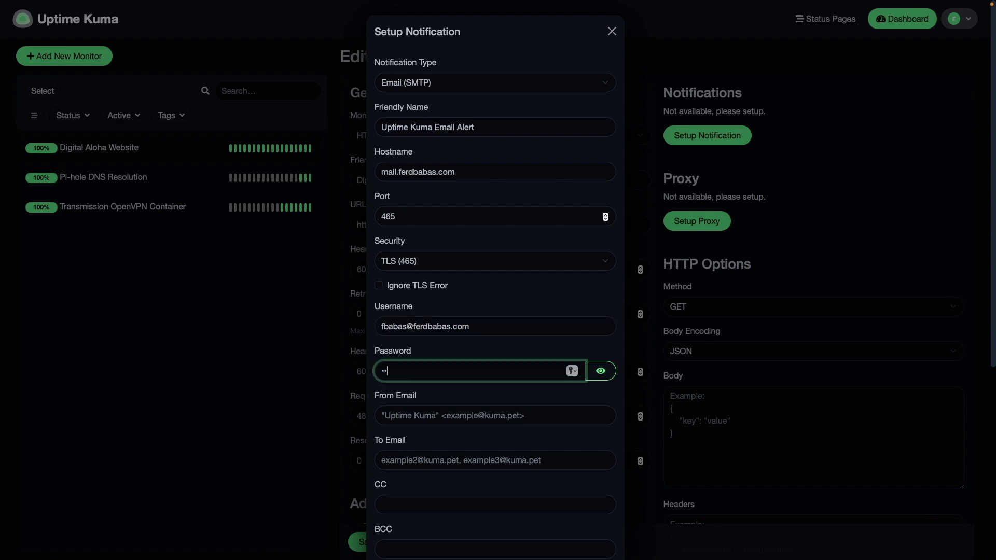
pyautogui.press('Tab')
pyautogui.write('"Uptime ')
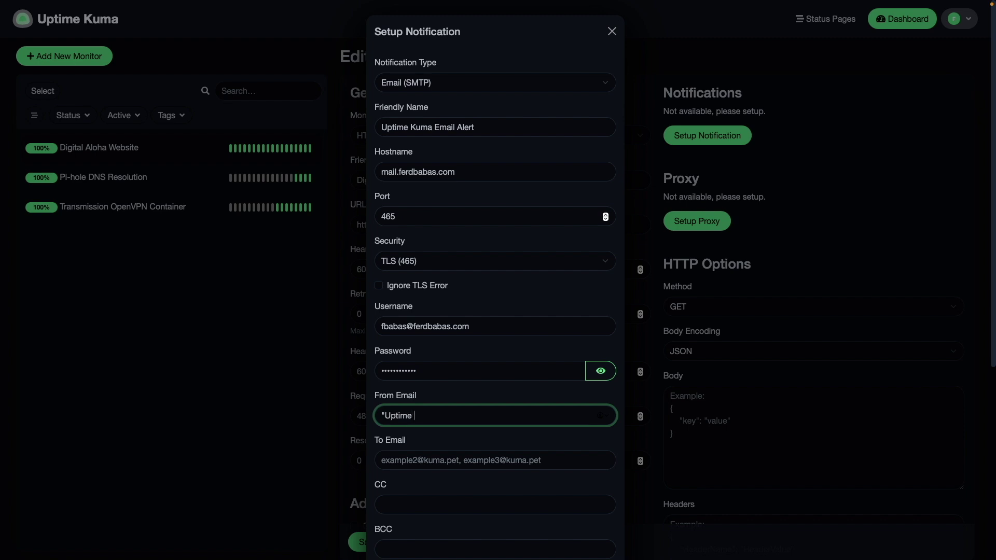
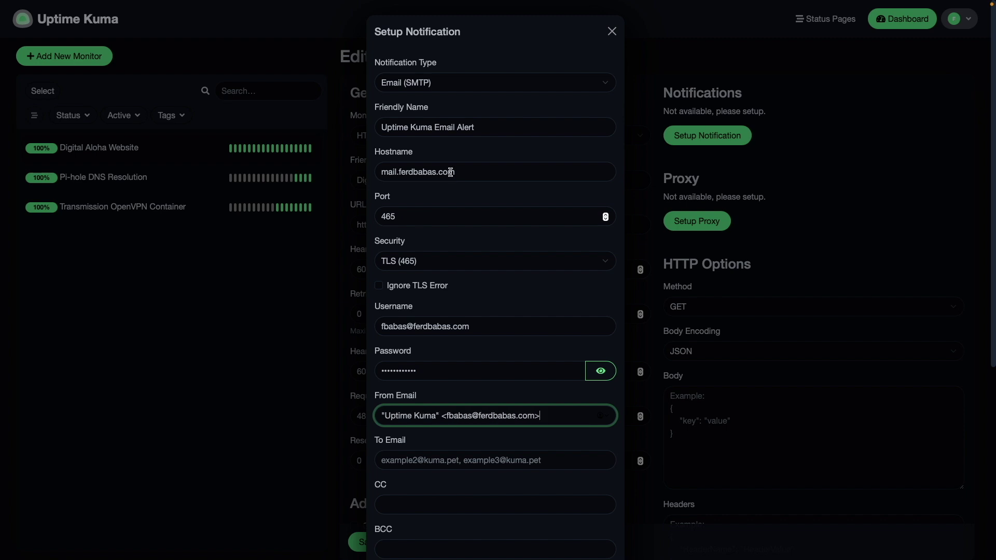
pyautogui.press('Tab')
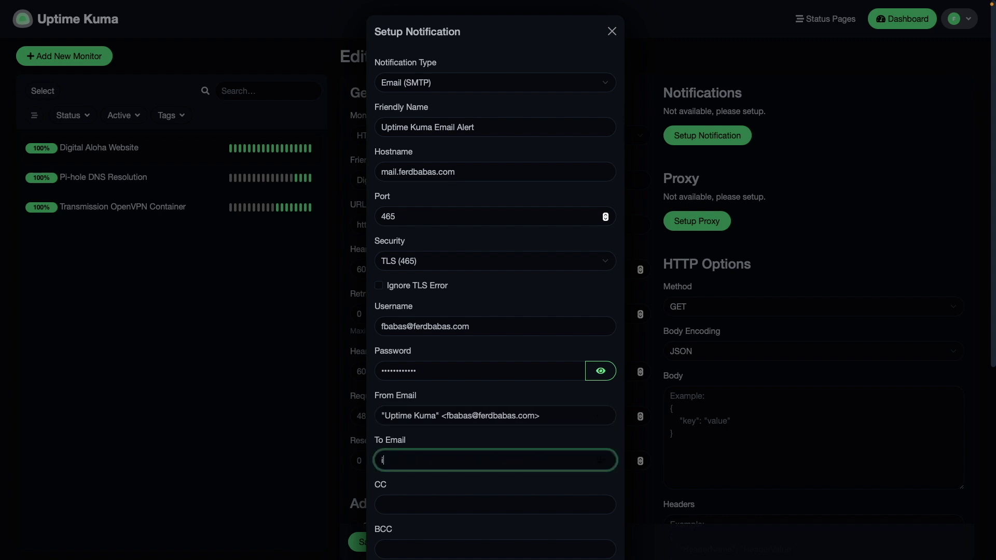
# Apply the email alert to all existing monitors, send a successful test email, and save it.
pyautogui.scroll(-5, 495, 280)
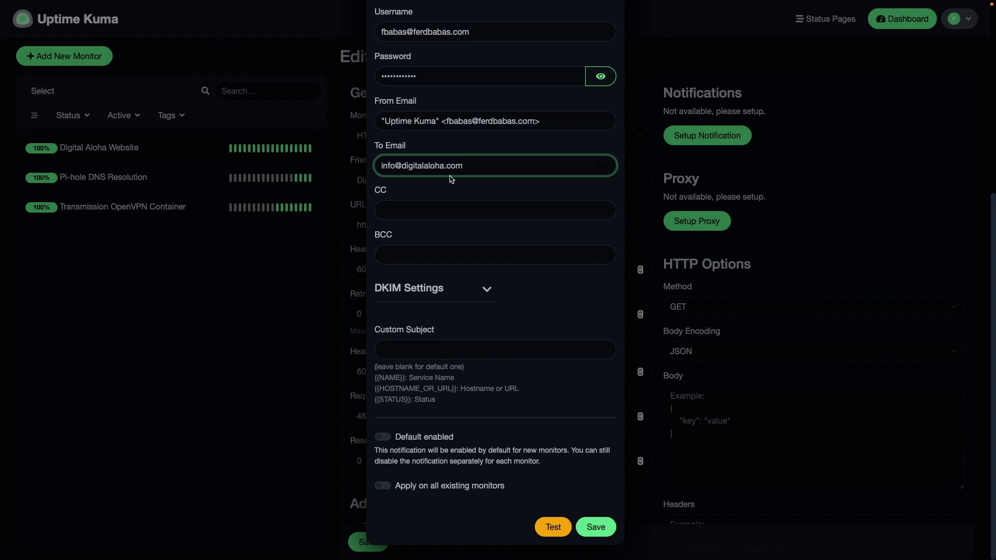
pyautogui.click(386, 486)
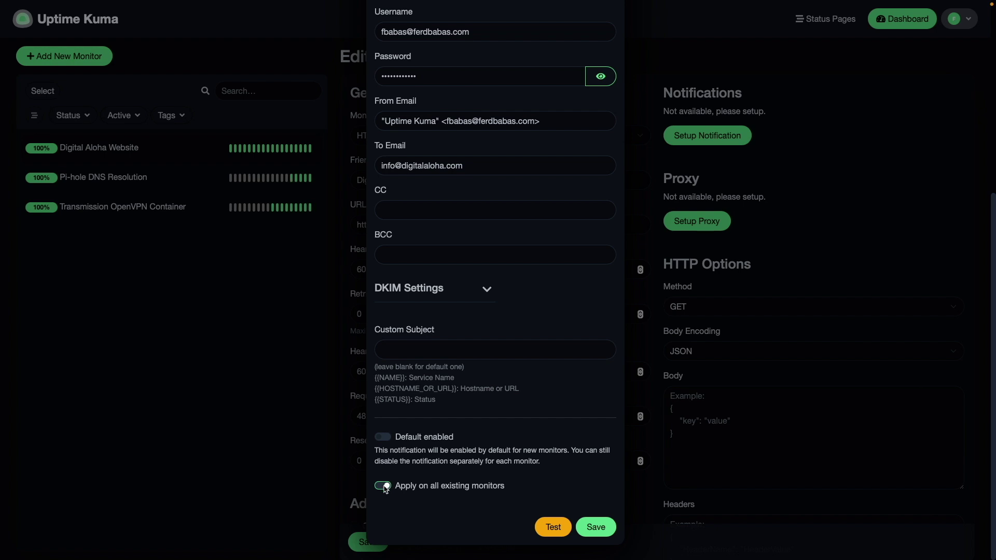
pyautogui.click(551, 525)
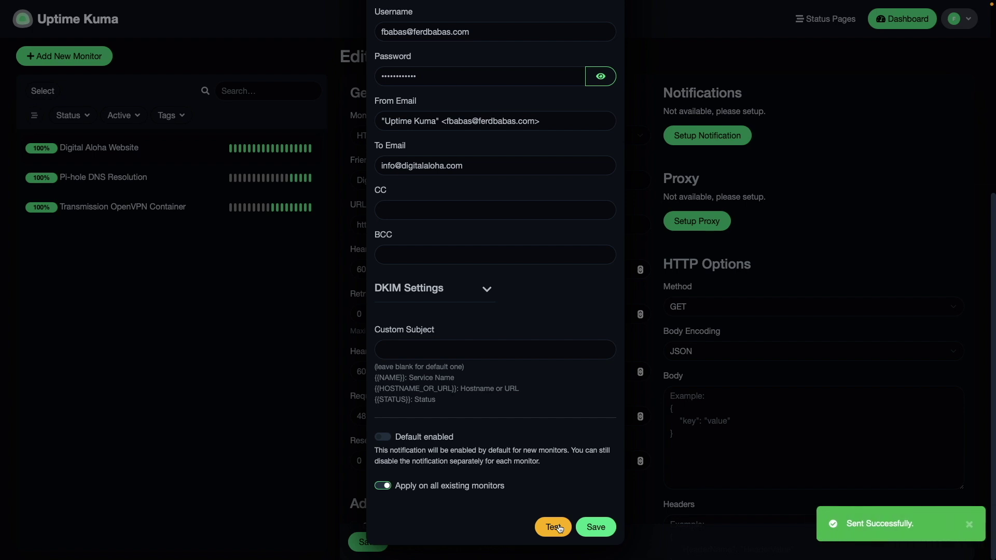
pyautogui.click(613, 535)
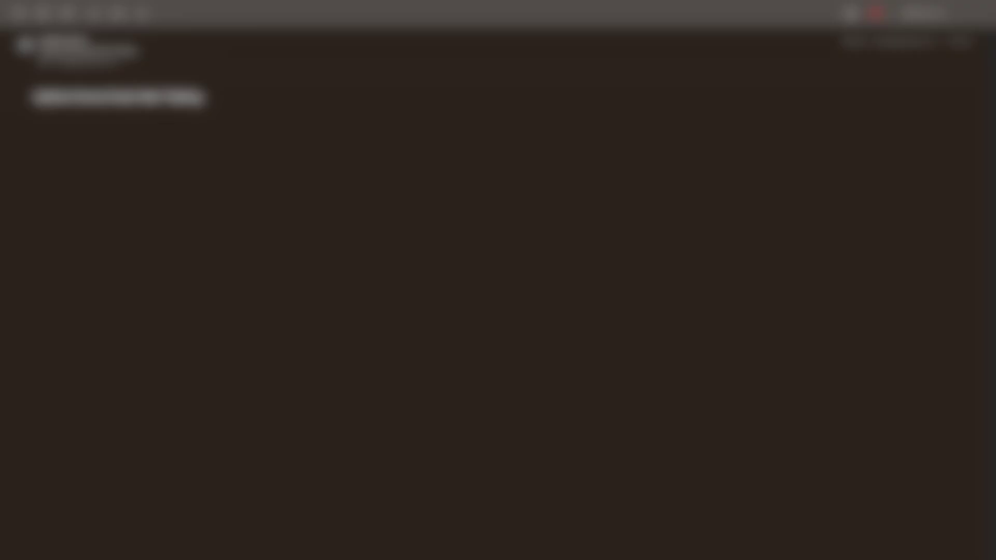
# SSH into digitalaloha and stop Apache with 'sudo systemctl stop apache2', entering the sudo password.
pyautogui.write('ssh di')
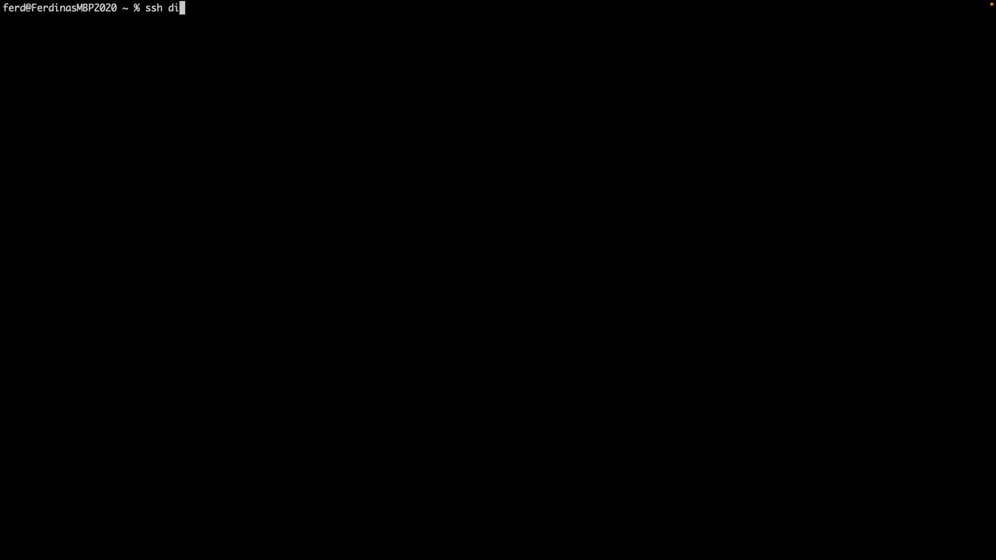
pyautogui.write('gitalaloha')
pyautogui.press('Return')
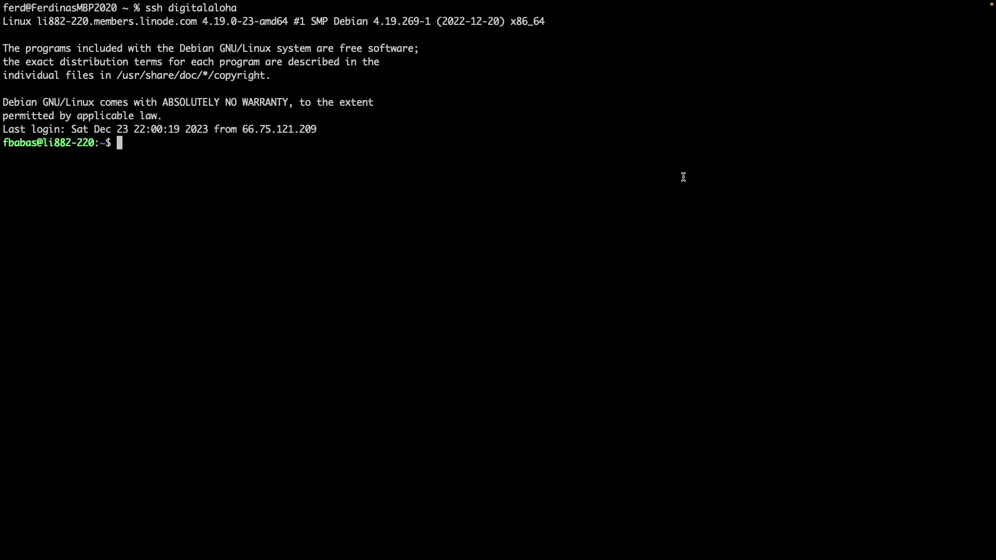
pyautogui.write('sudo systemctl stop apache2')
pyautogui.press('Return')
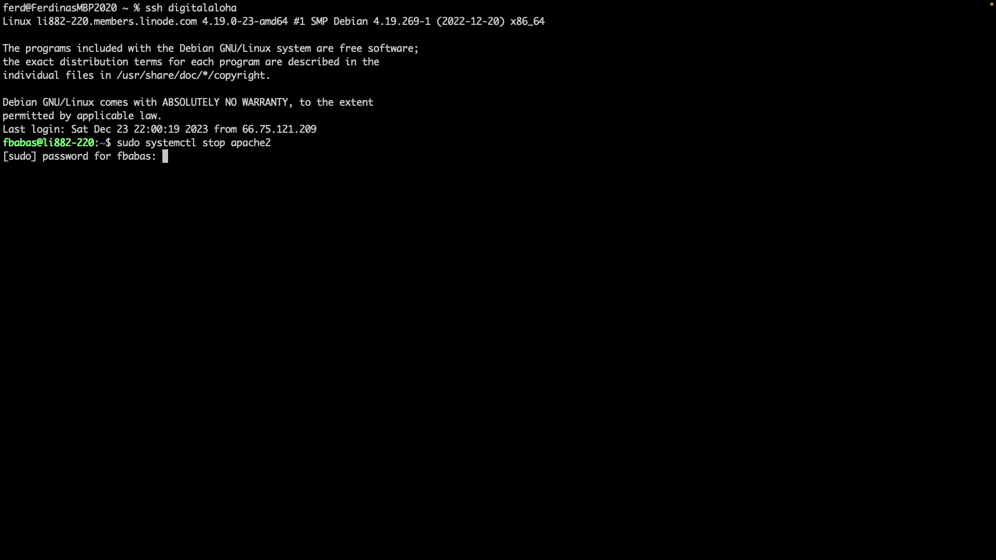
pyautogui.press('Return')
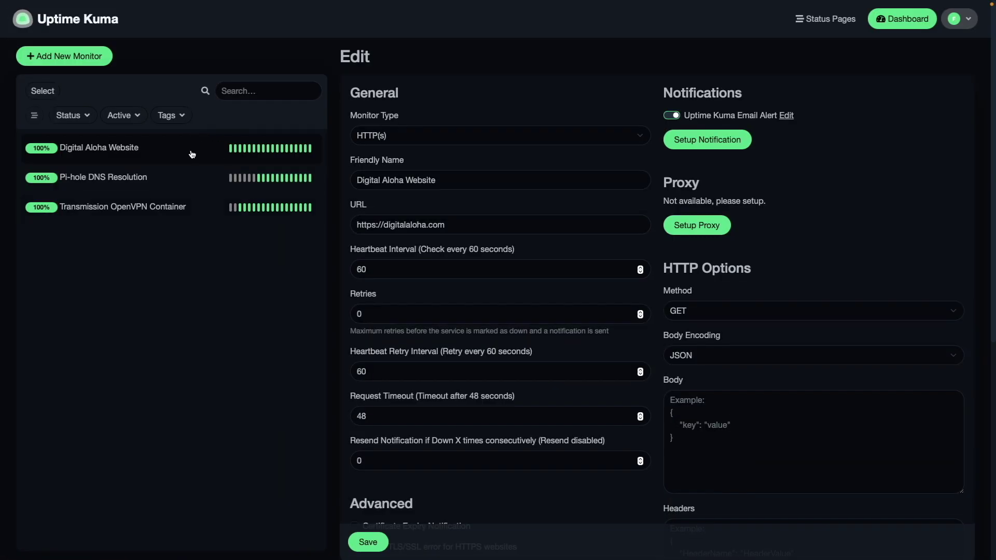
# Check the Digital Aloha Website monitor shows Down, then restart apache2 with 'sudo systemctl start apache2'.
pyautogui.click(192, 154)
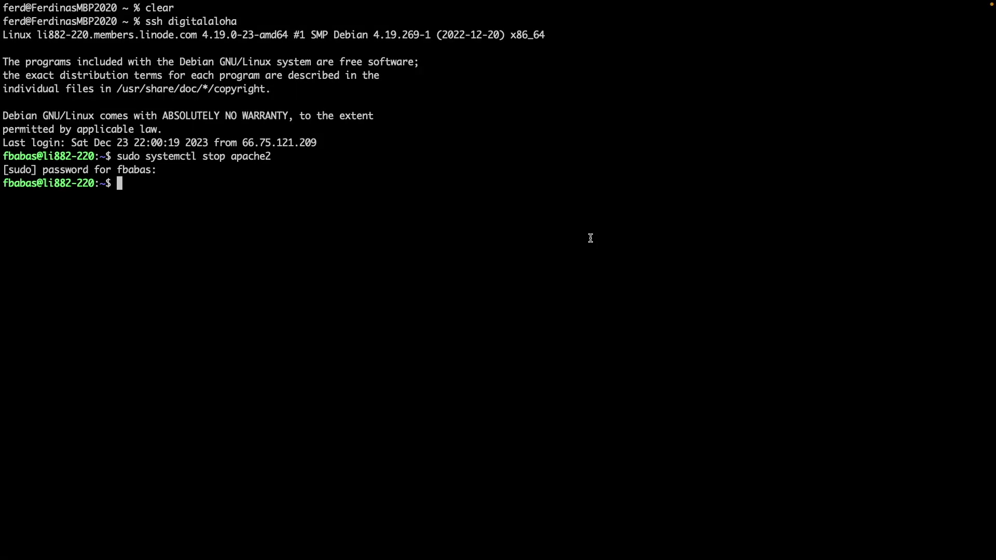
pyautogui.press('Up')
pyautogui.hotkey('alt', 'Left')
pyautogui.hotkey('alt', 'BackSpace')
pyautogui.write('start')
pyautogui.press('Return')
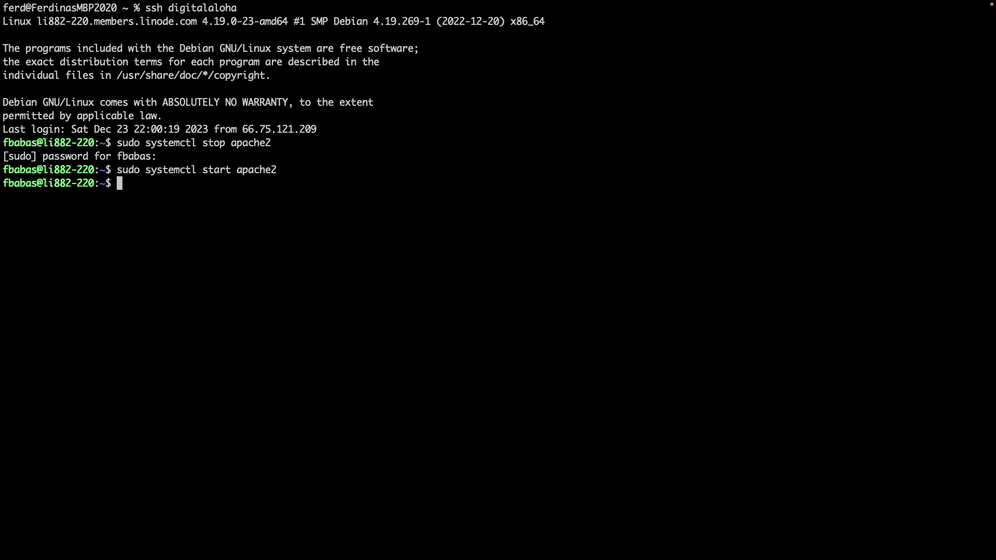